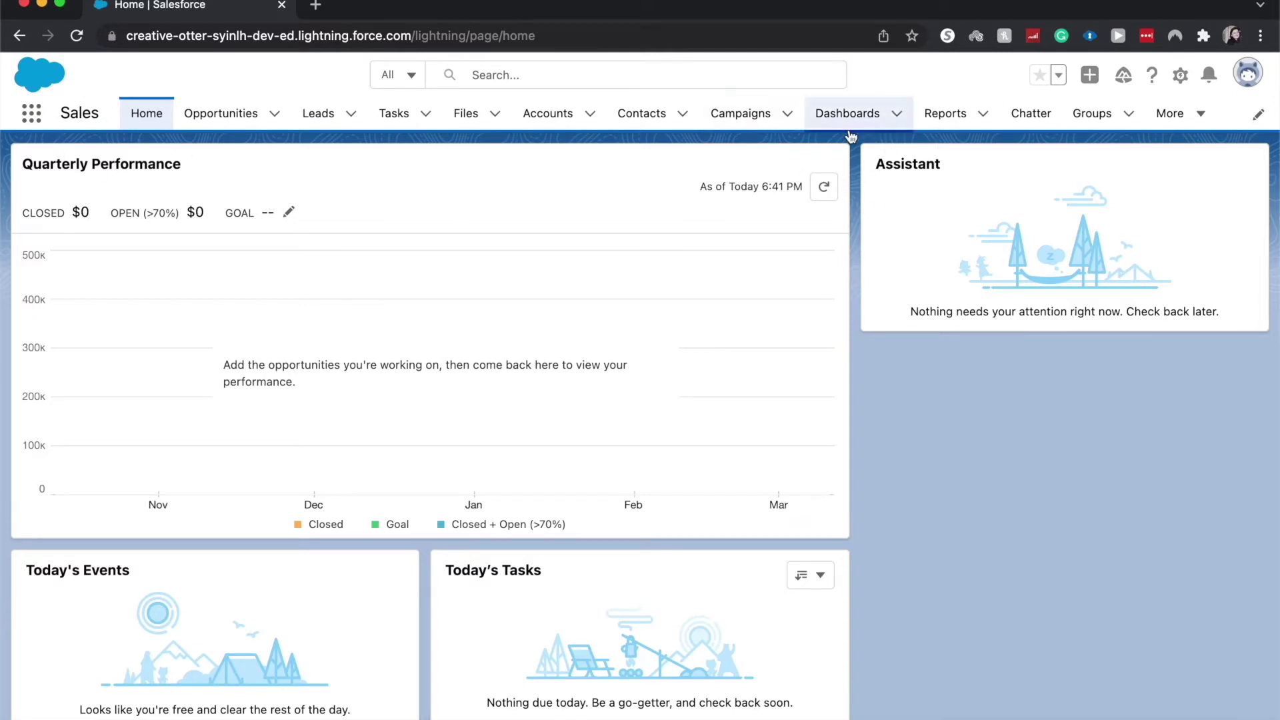
Step: Open Test Dashboard from the App Launcher and start editing it
left_click(31, 112)
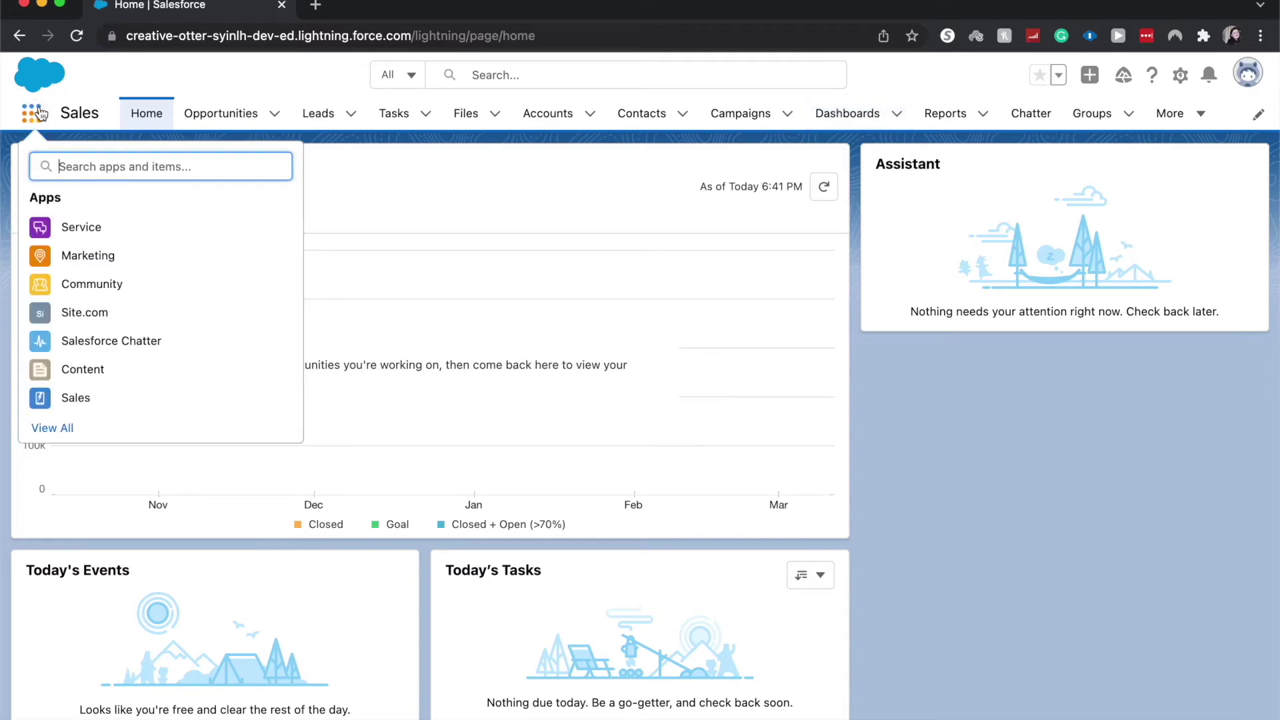
type("d")
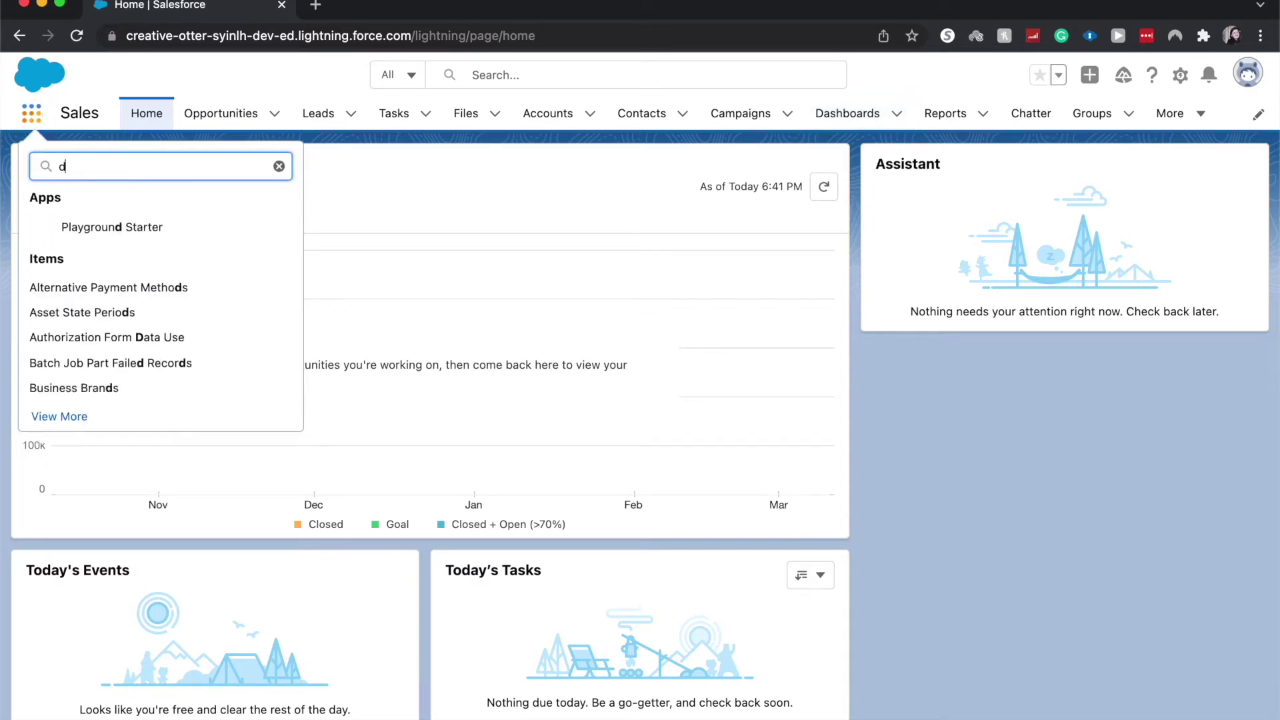
type("ash")
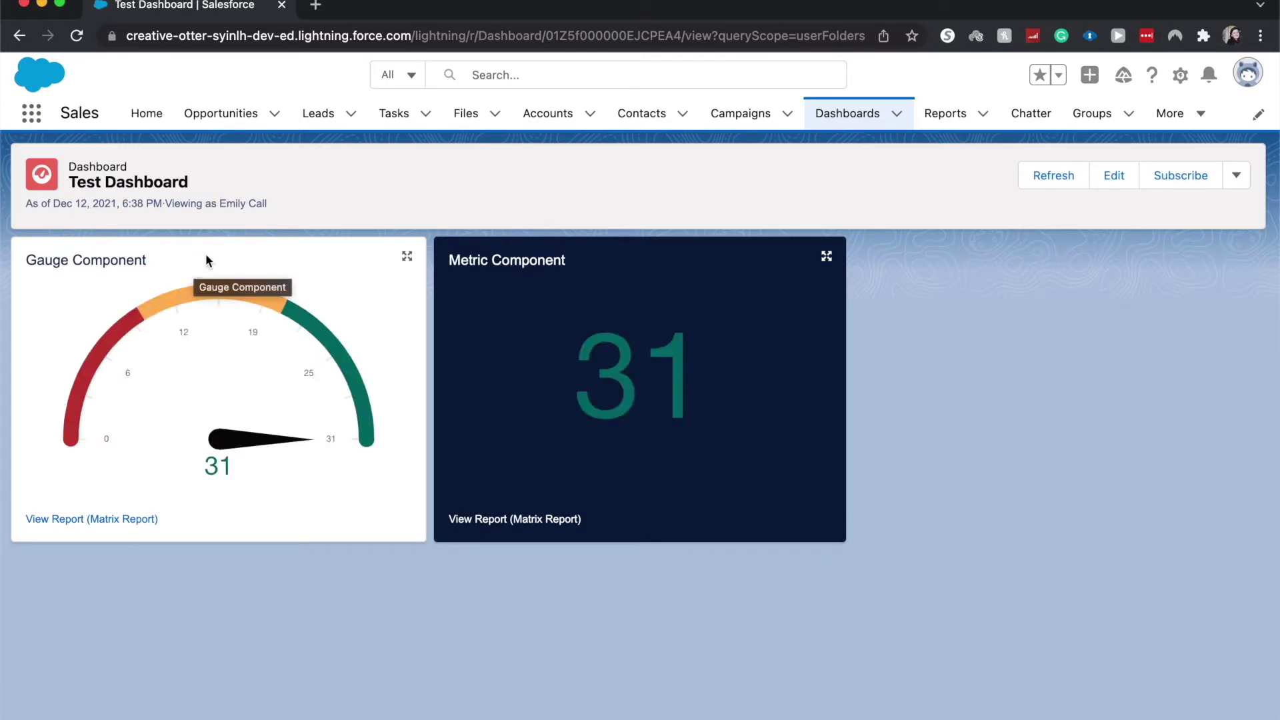
left_click(1113, 175)
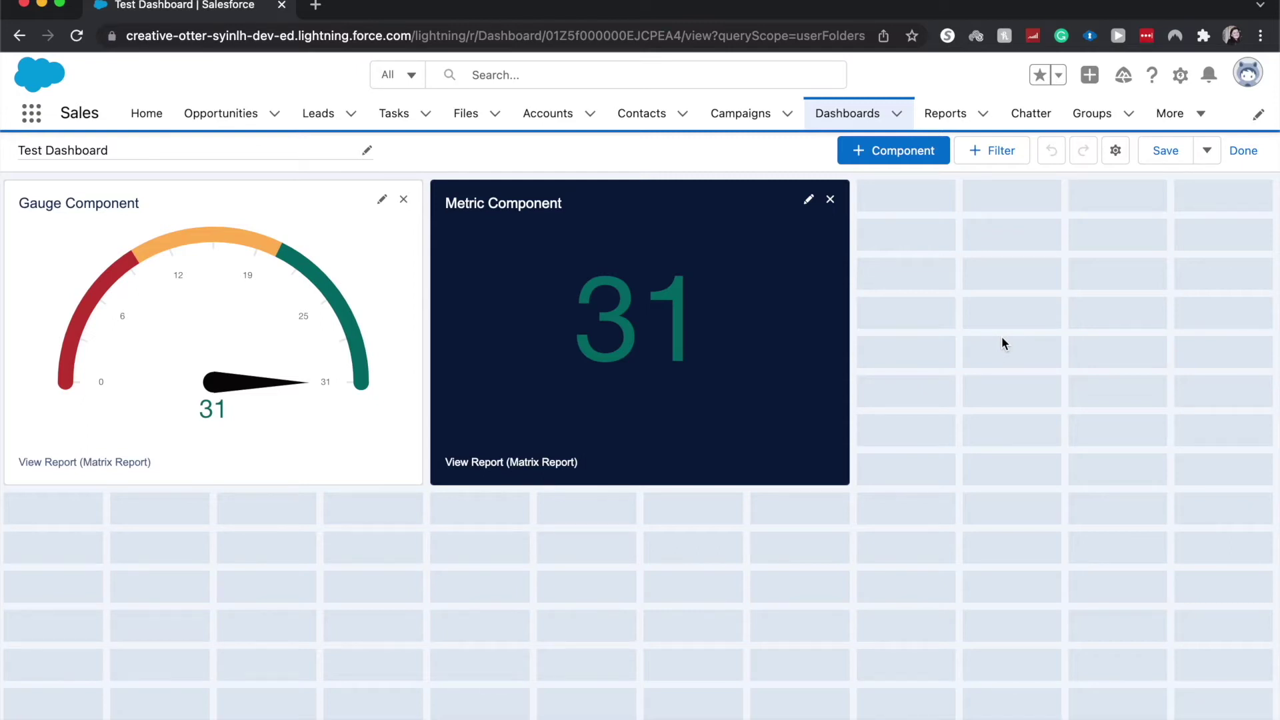
Step: Start adding a new component to Test Dashboard
left_click(862, 156)
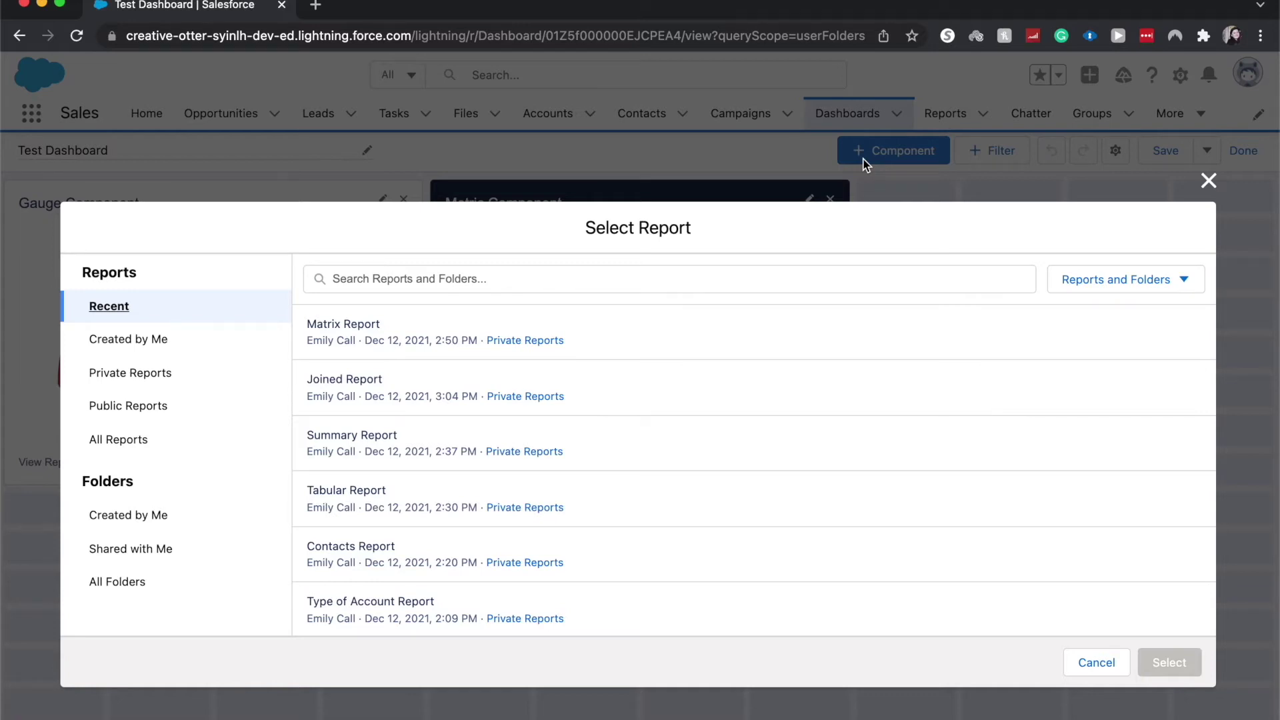
Step: Choose Tabular Report as the source report for the new component
left_click(974, 506)
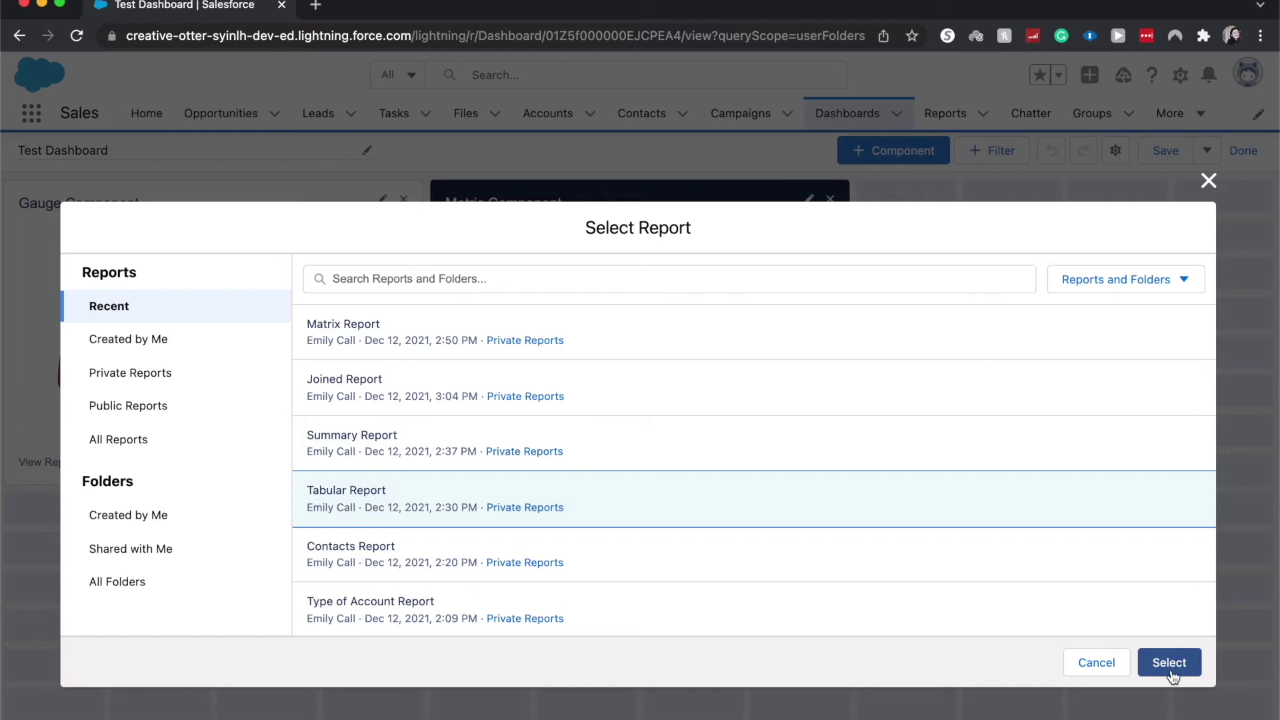
left_click(1169, 661)
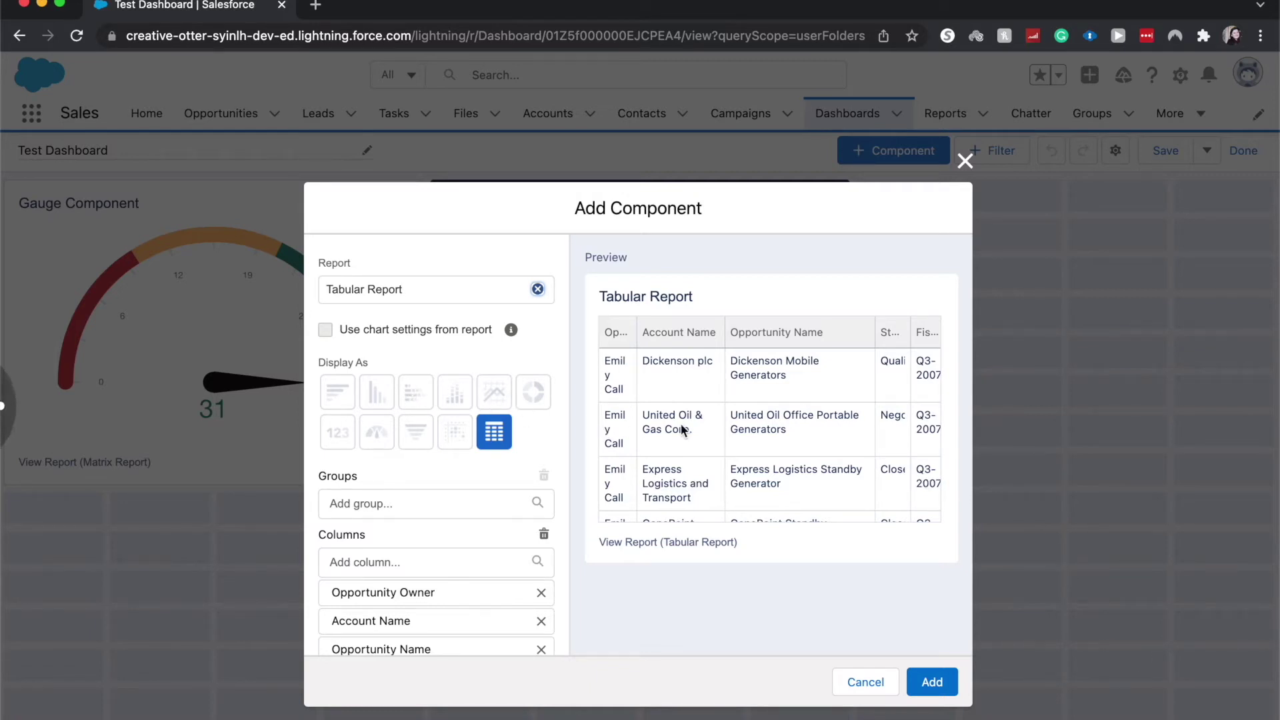
scroll(451, 464, "down", 2)
left_click(451, 465)
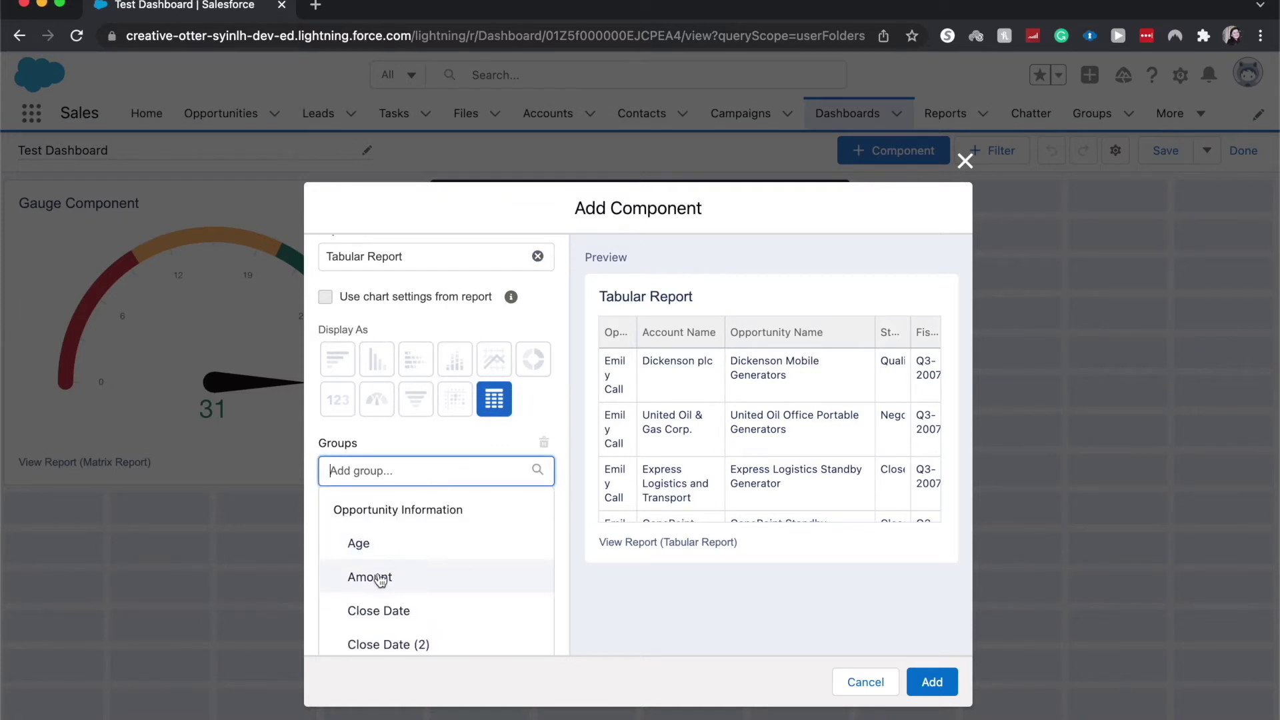
left_click(359, 543)
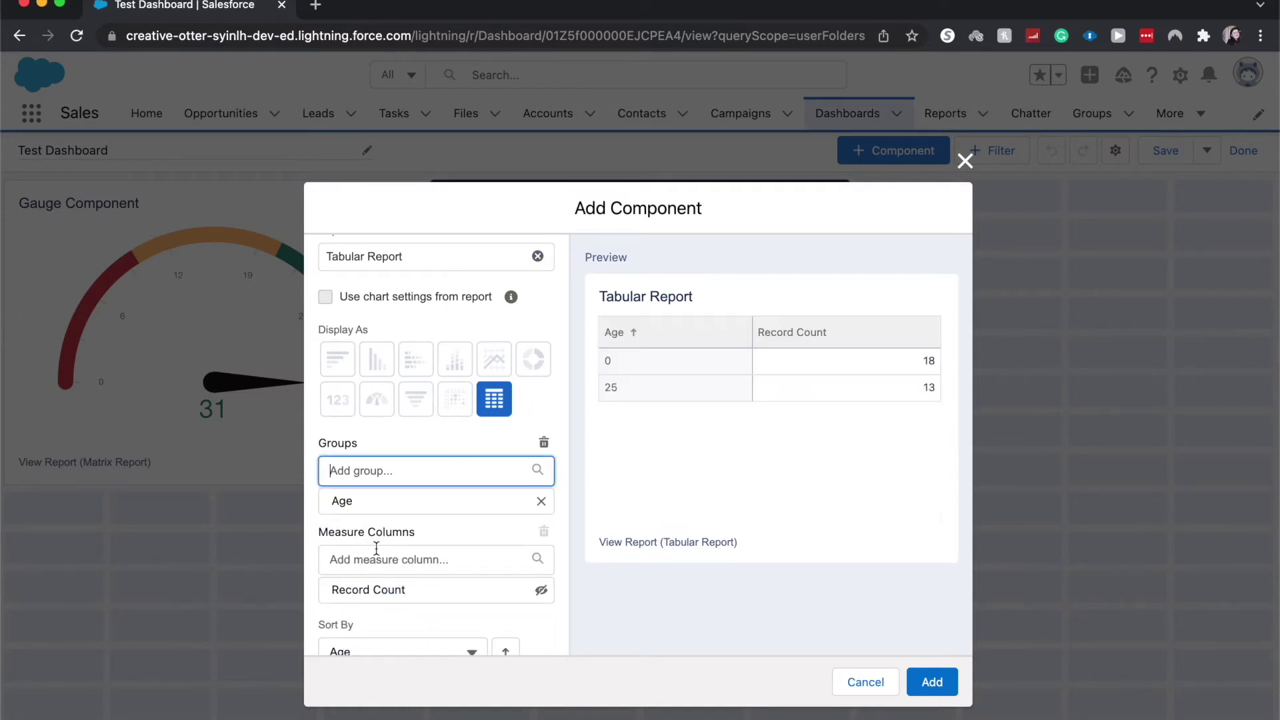
left_click(542, 501)
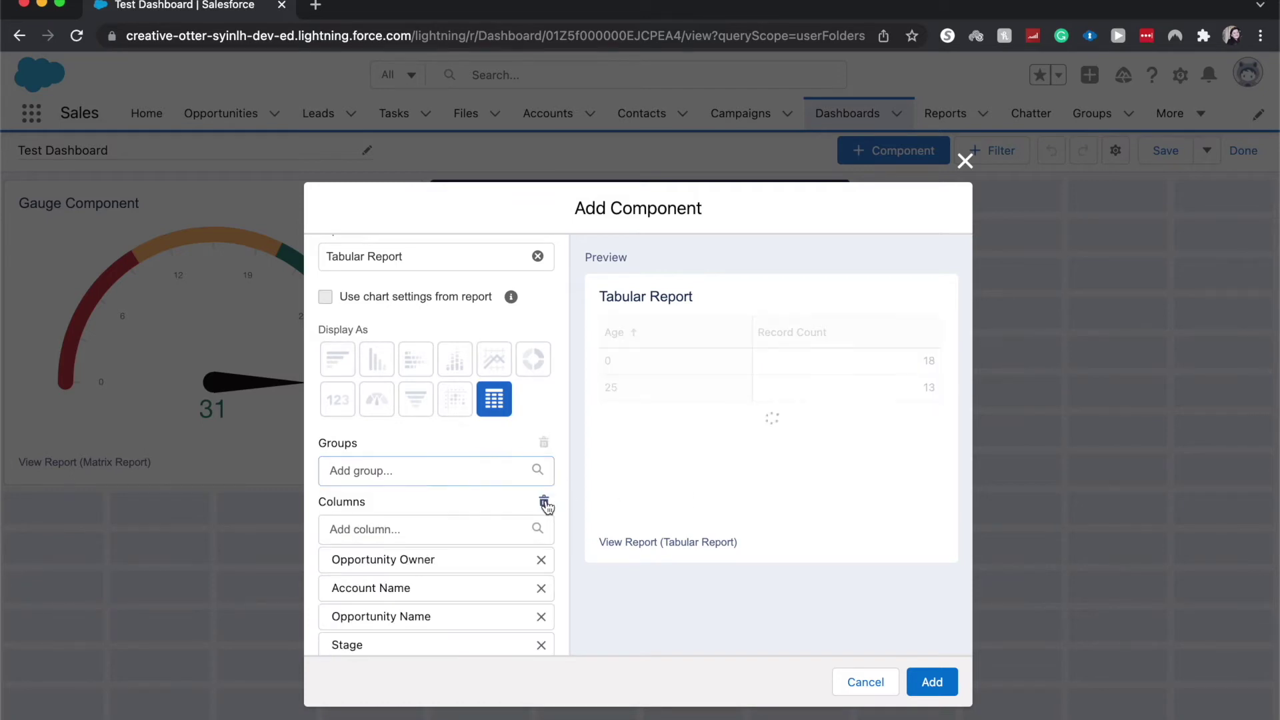
left_click(453, 471)
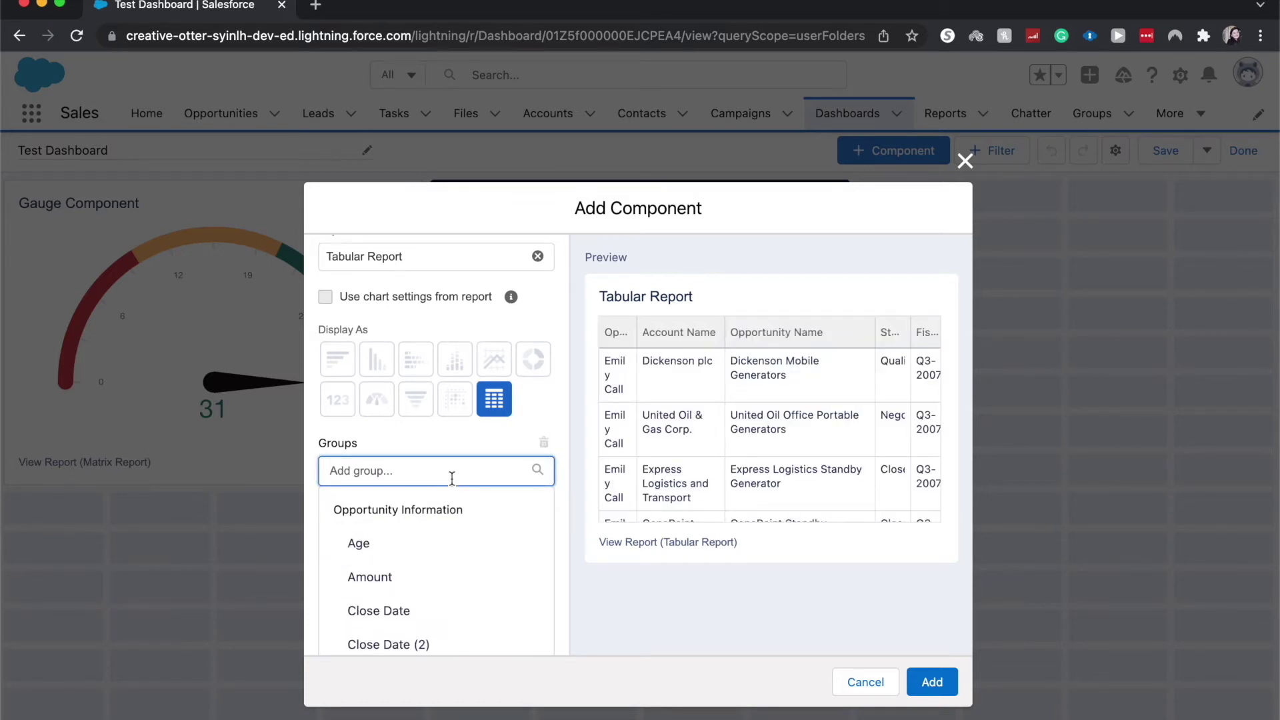
left_click(403, 590)
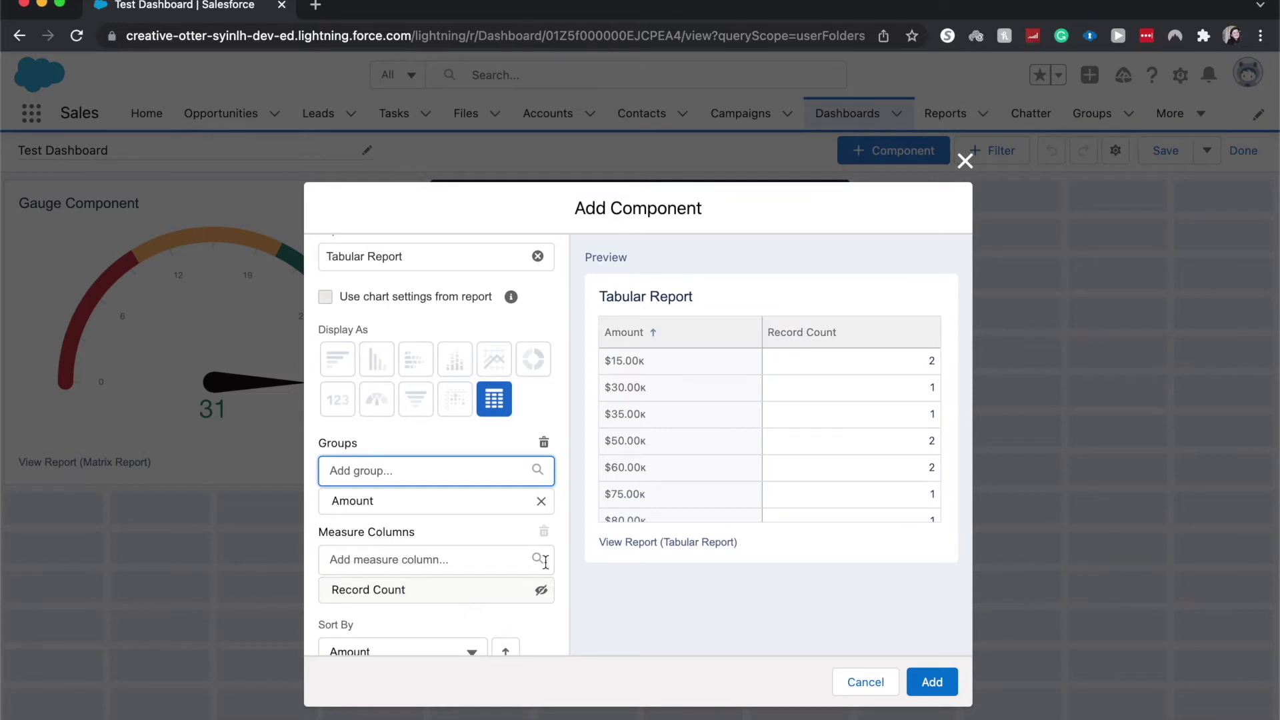
left_click(541, 500)
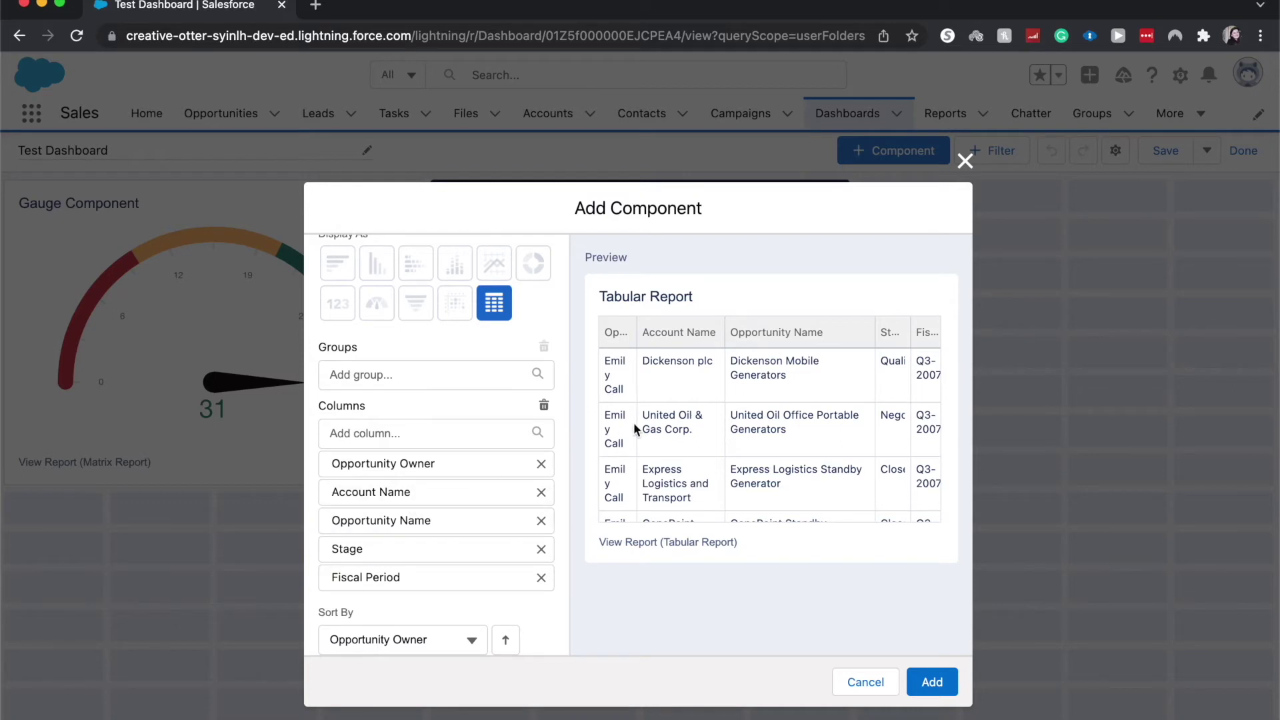
Step: Remove the Opportunity Owner, Account Name and Fiscal Period columns, and add Amount
left_click(541, 465)
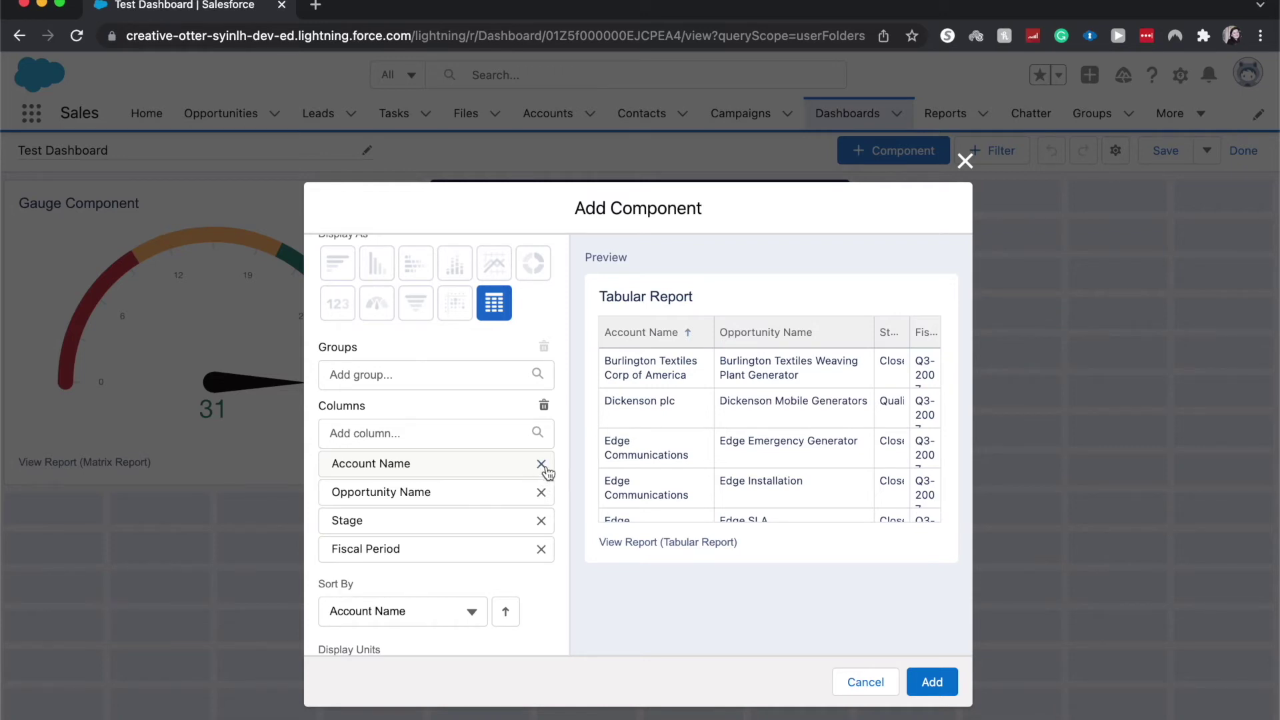
left_click(540, 465)
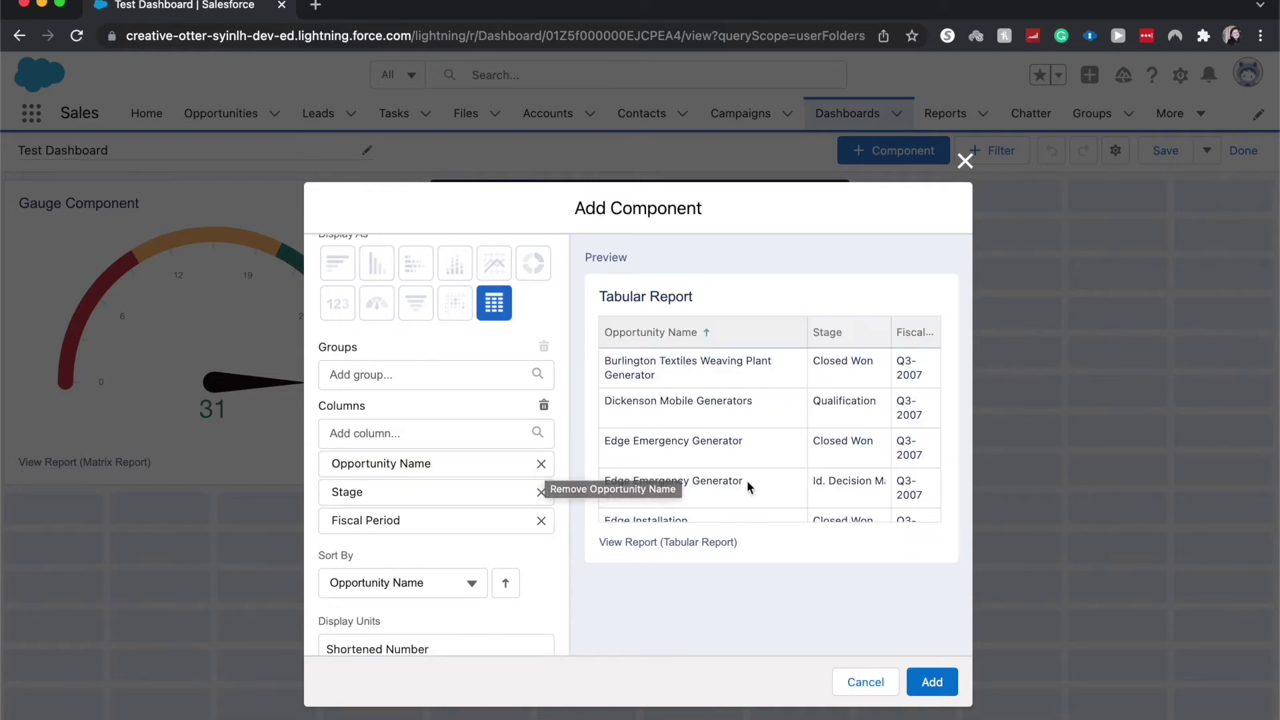
left_click(543, 521)
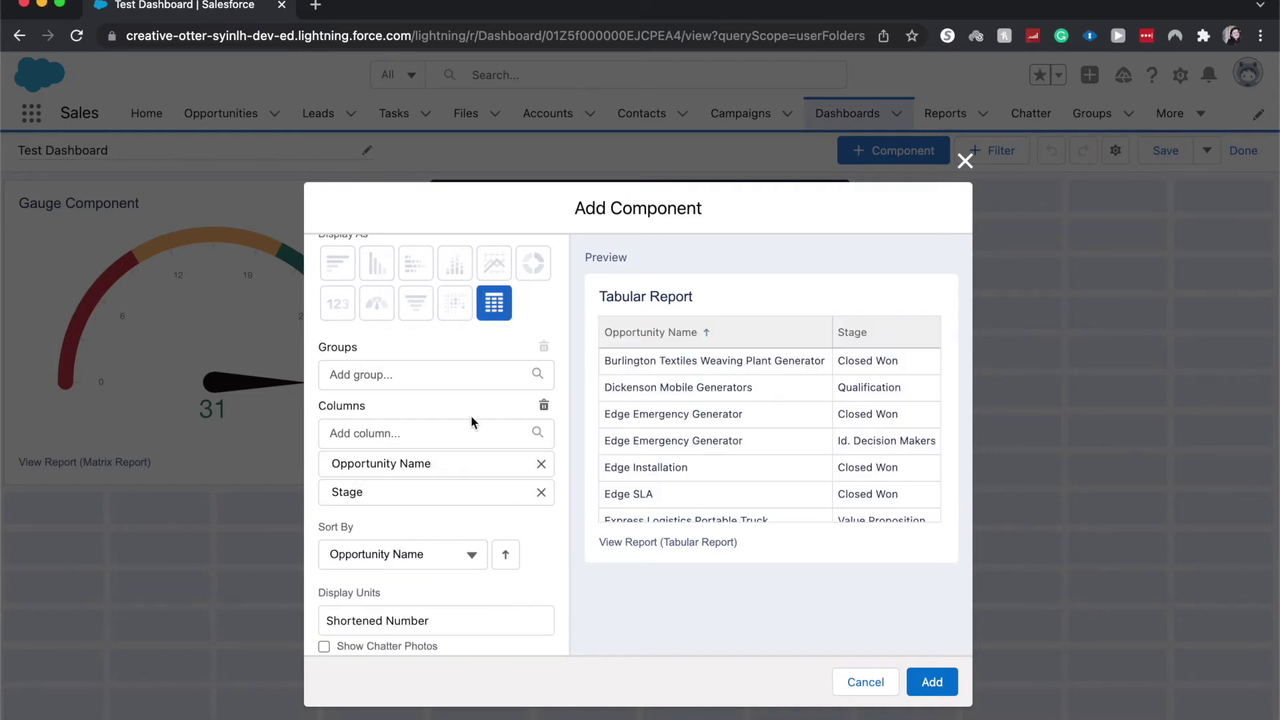
left_click(466, 431)
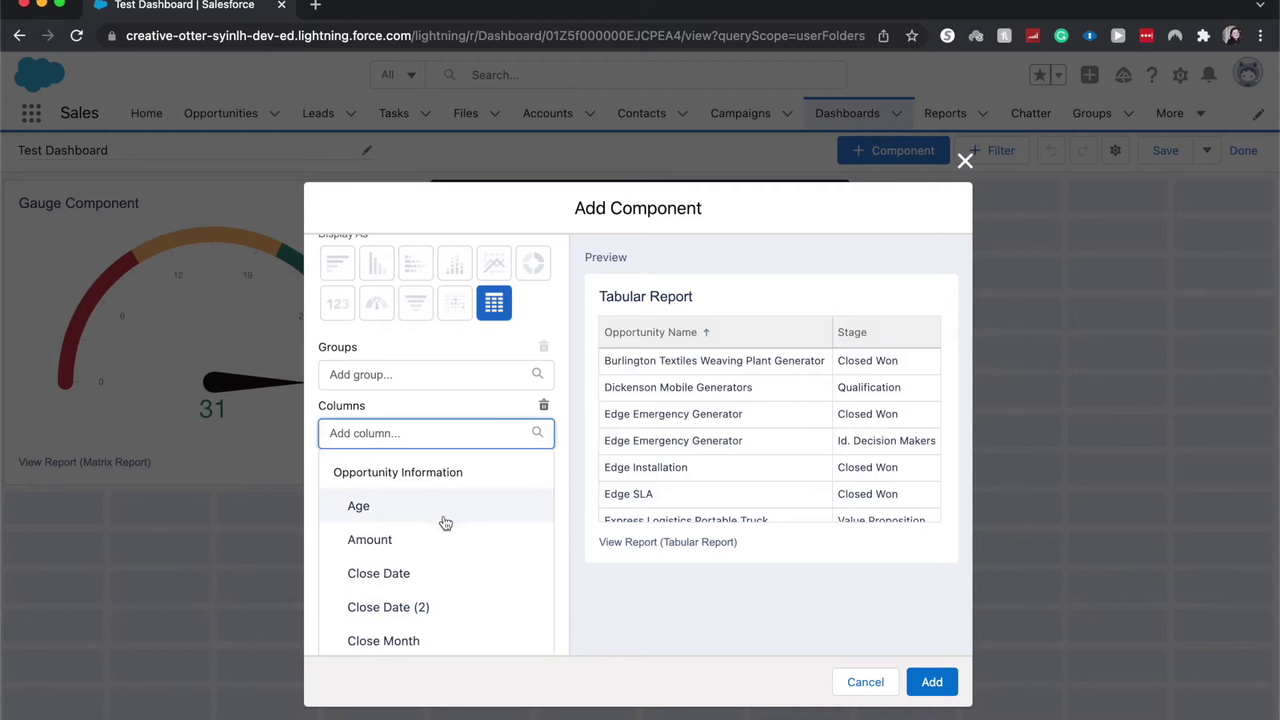
left_click(369, 538)
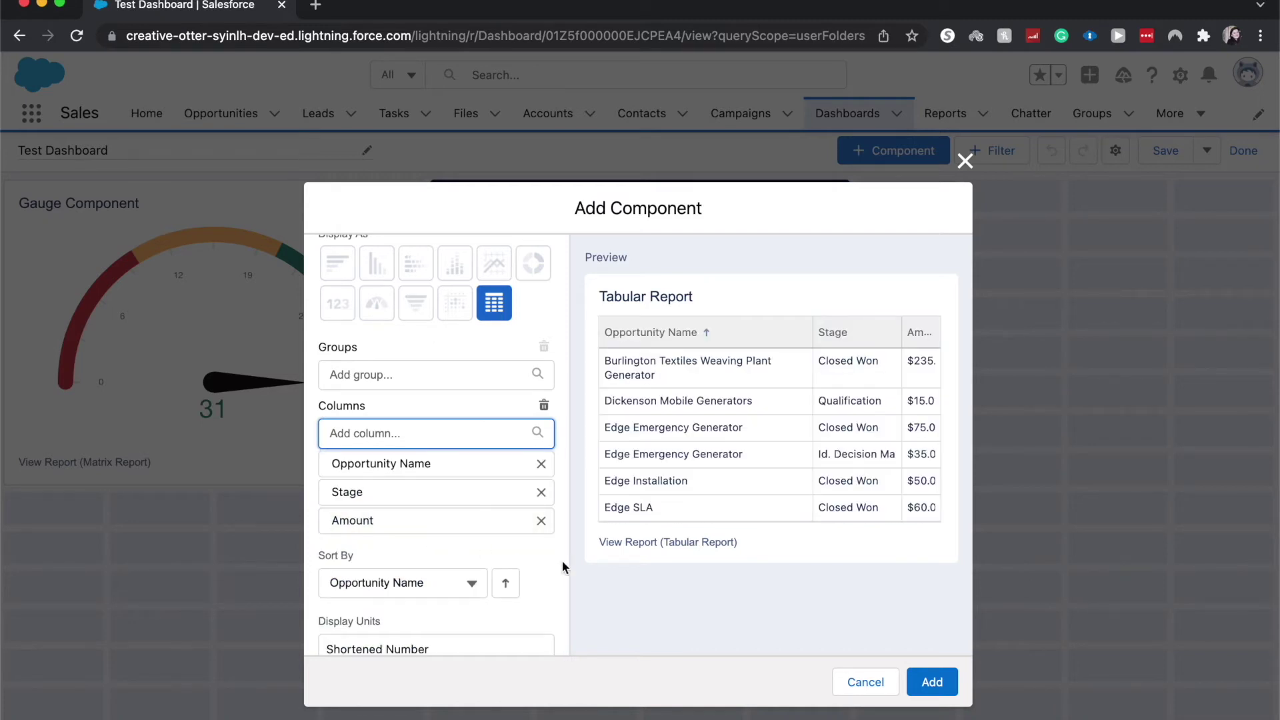
scroll(400, 500, "down", 3)
scroll(370, 521, "down", 1)
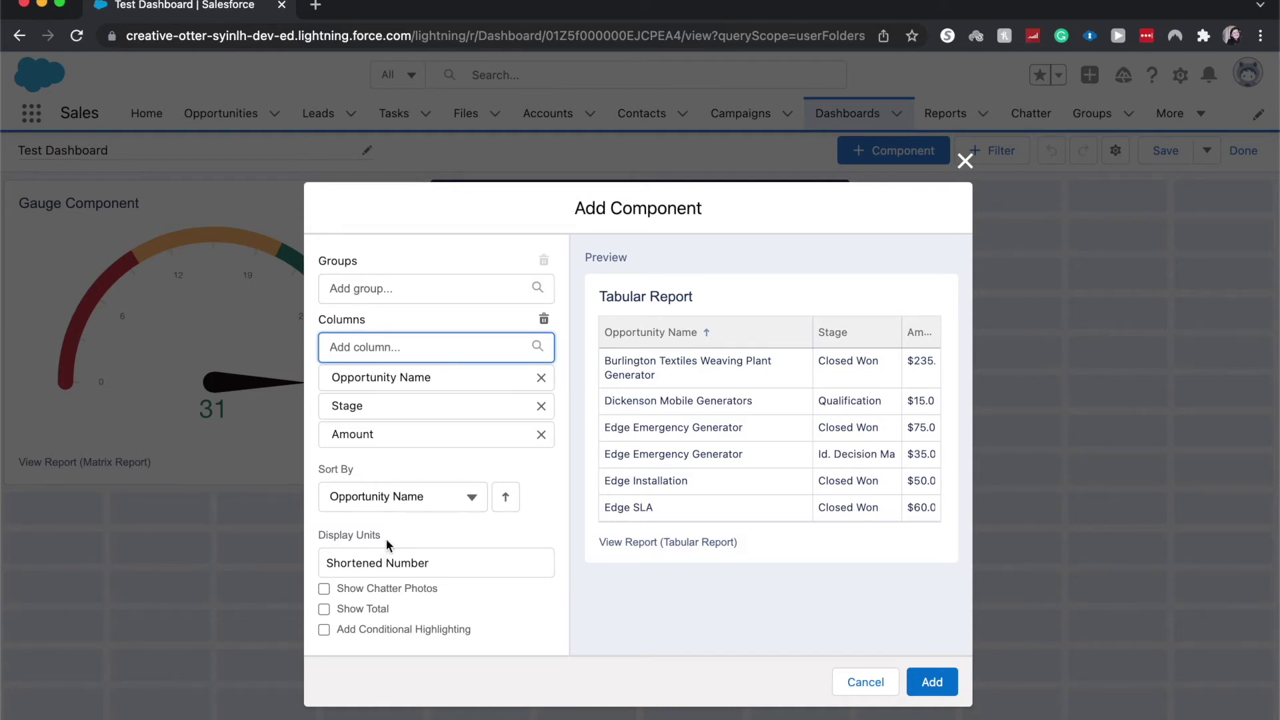
Step: Sort the table by Amount, highest first, and set Max Groups Displayed to 75
left_click(452, 504)
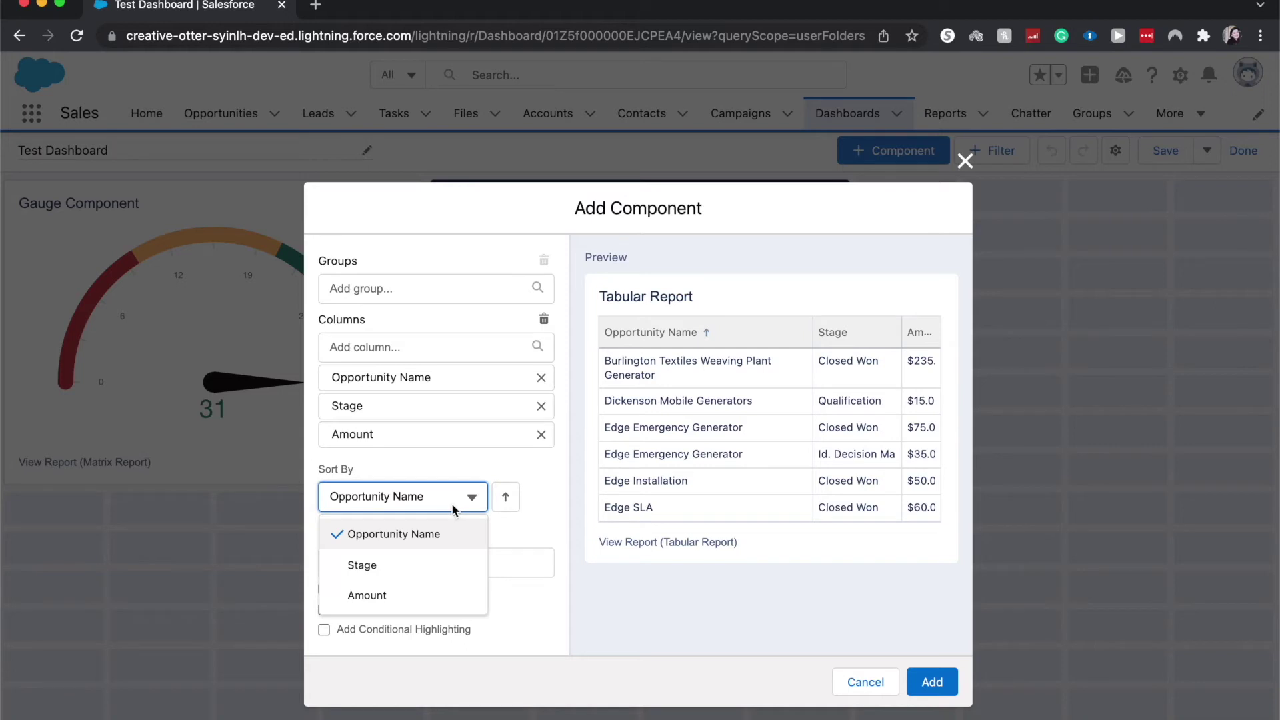
left_click(436, 594)
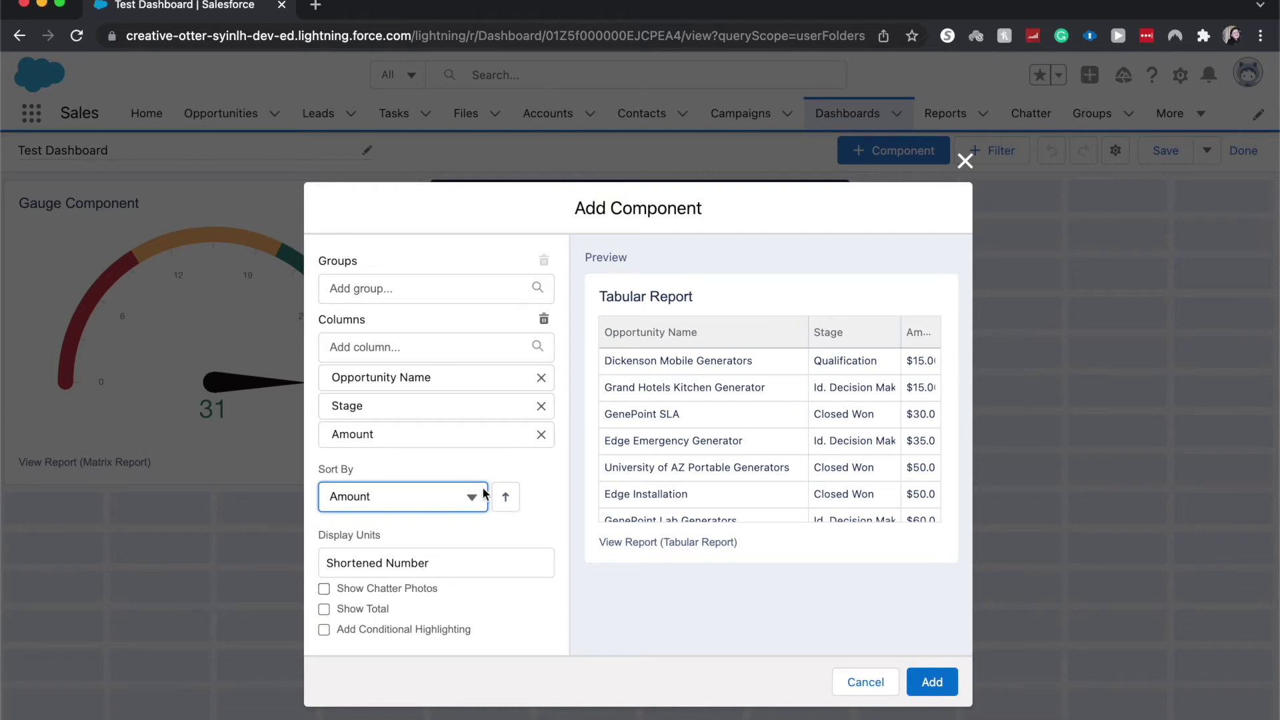
left_click(504, 496)
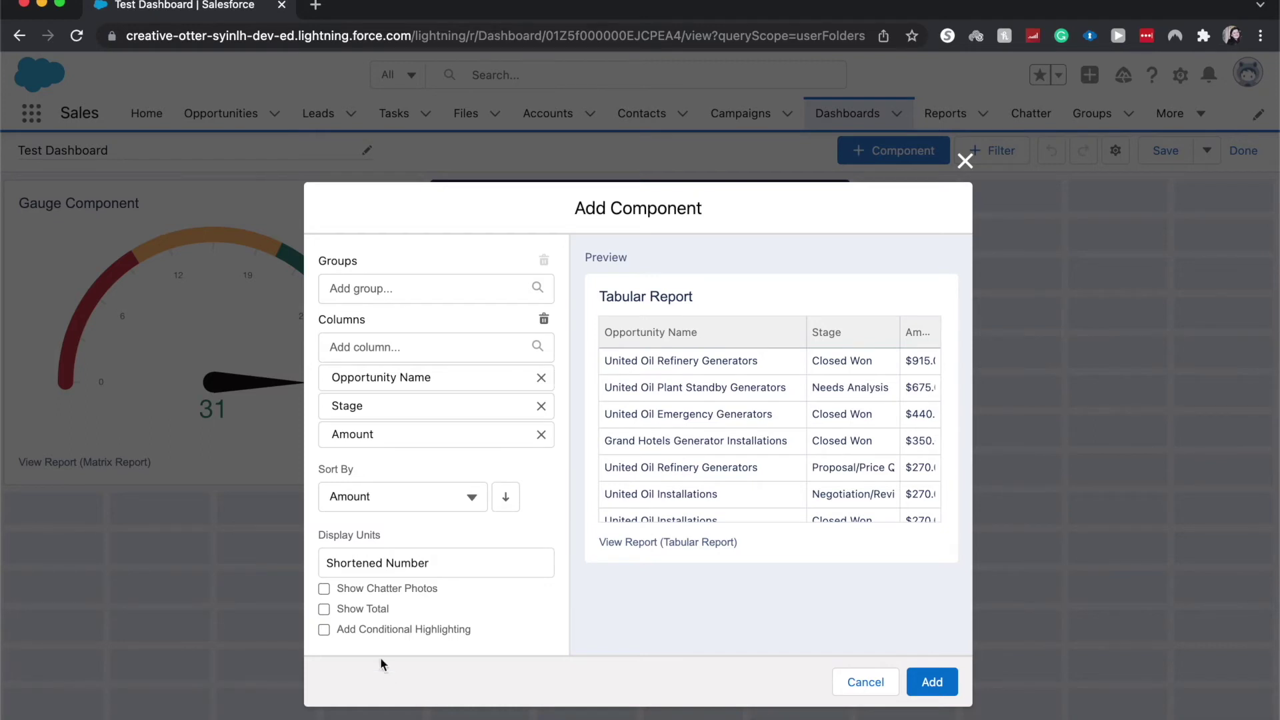
scroll(405, 595, "down", 3)
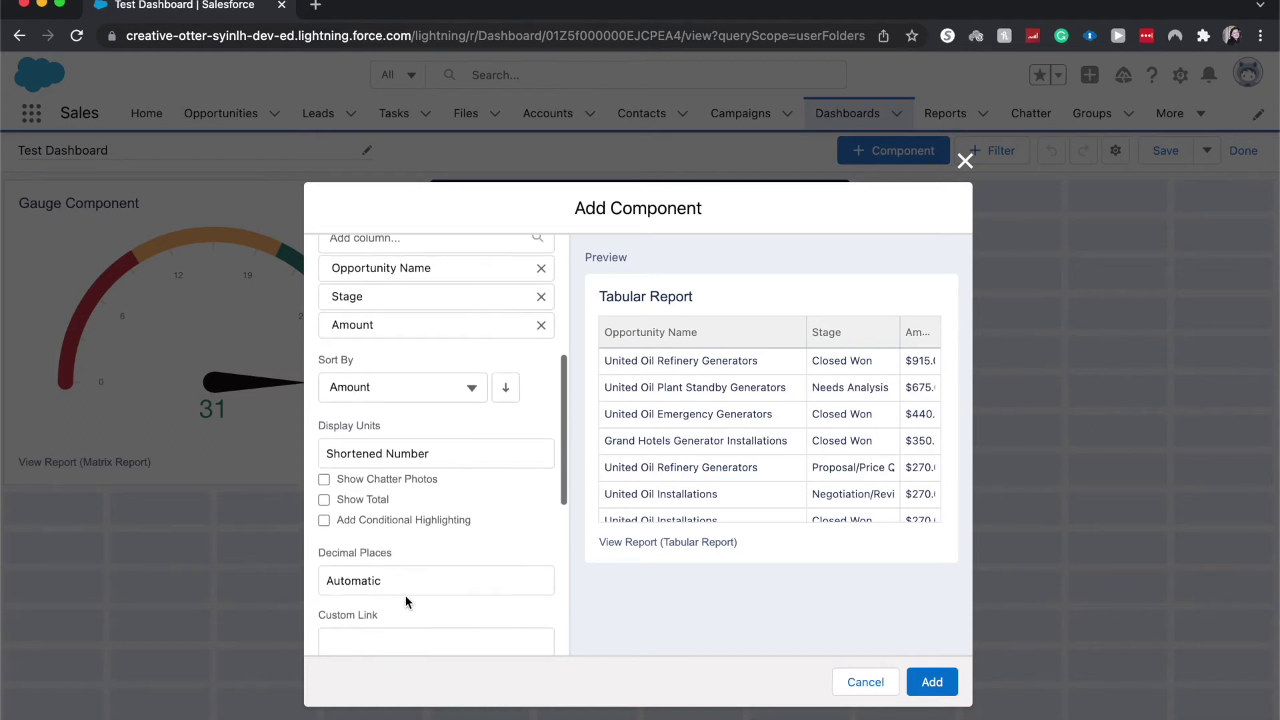
scroll(405, 595, "down", 3)
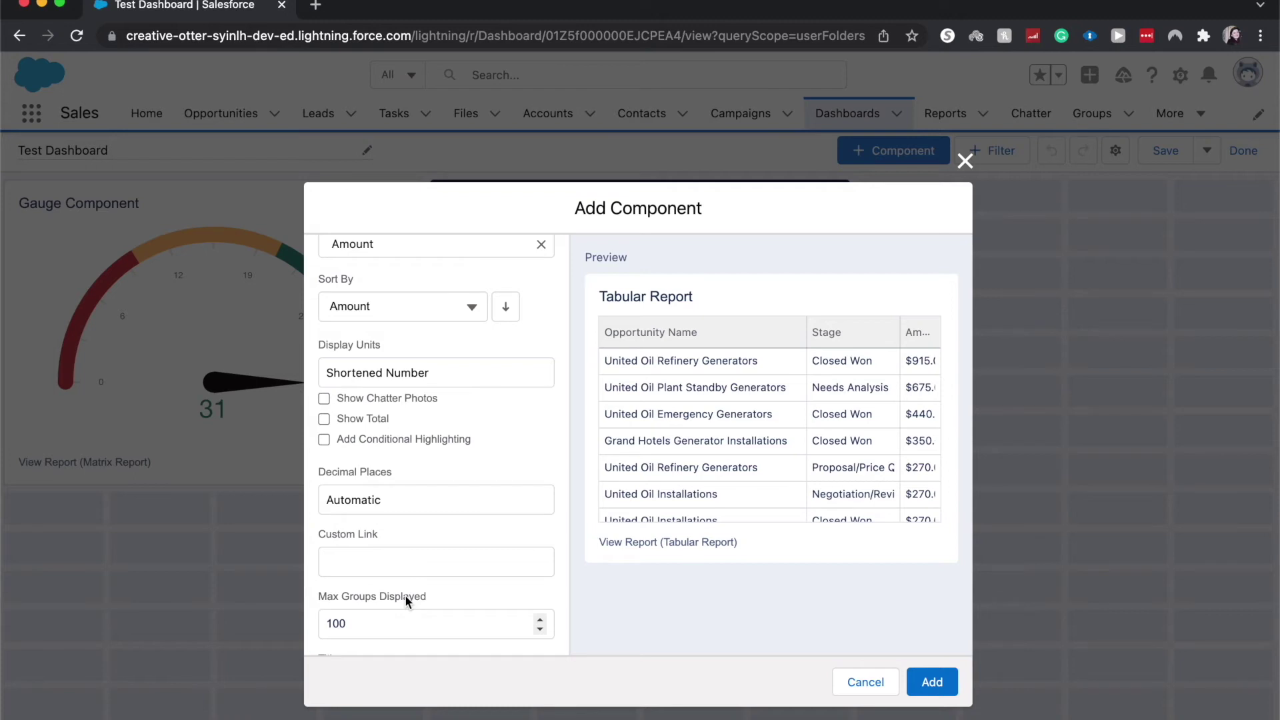
scroll(371, 520, "down", 2)
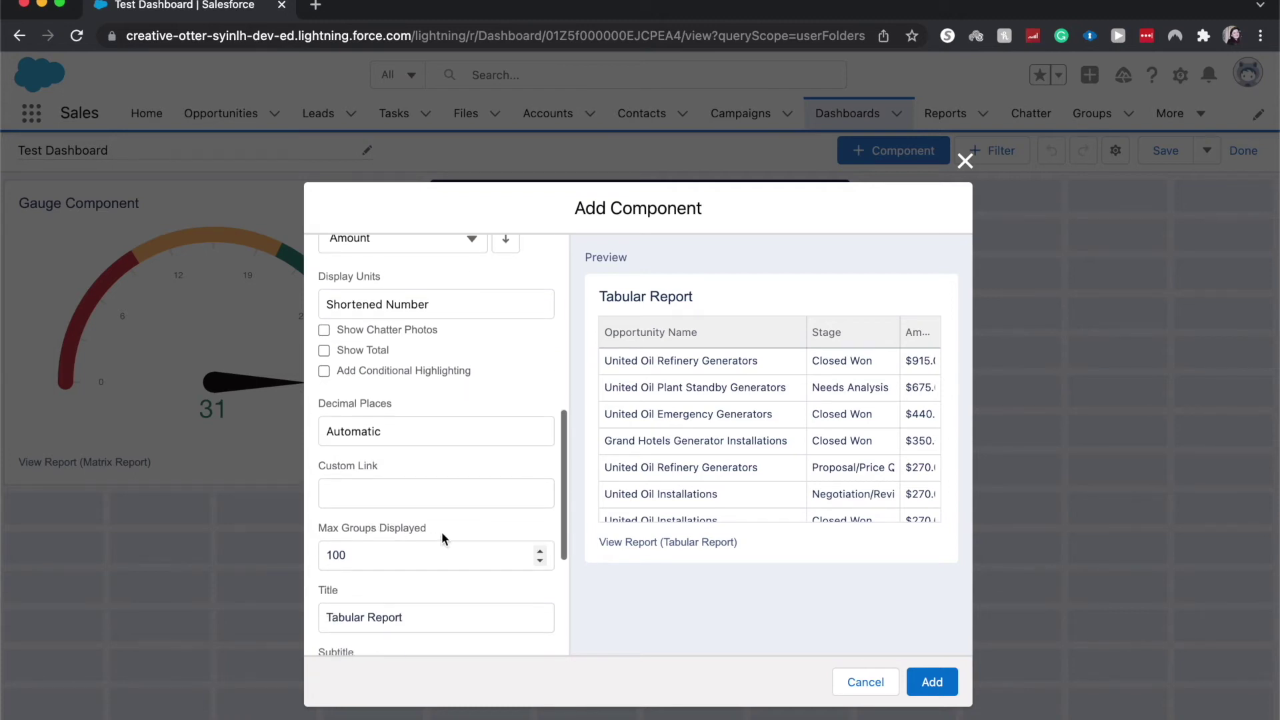
scroll(385, 517, "down", 2)
left_click(404, 491)
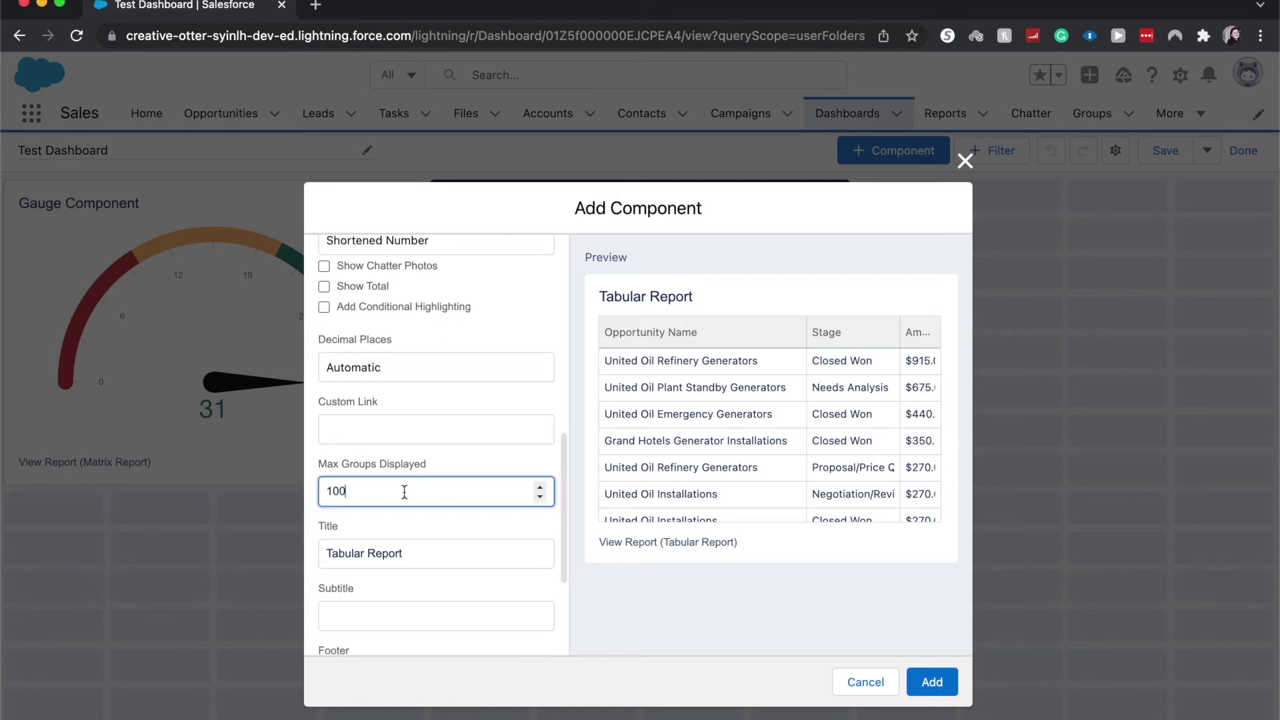
key("BackSpace")
key("BackSpace")
key("BackSpace")
type("75")
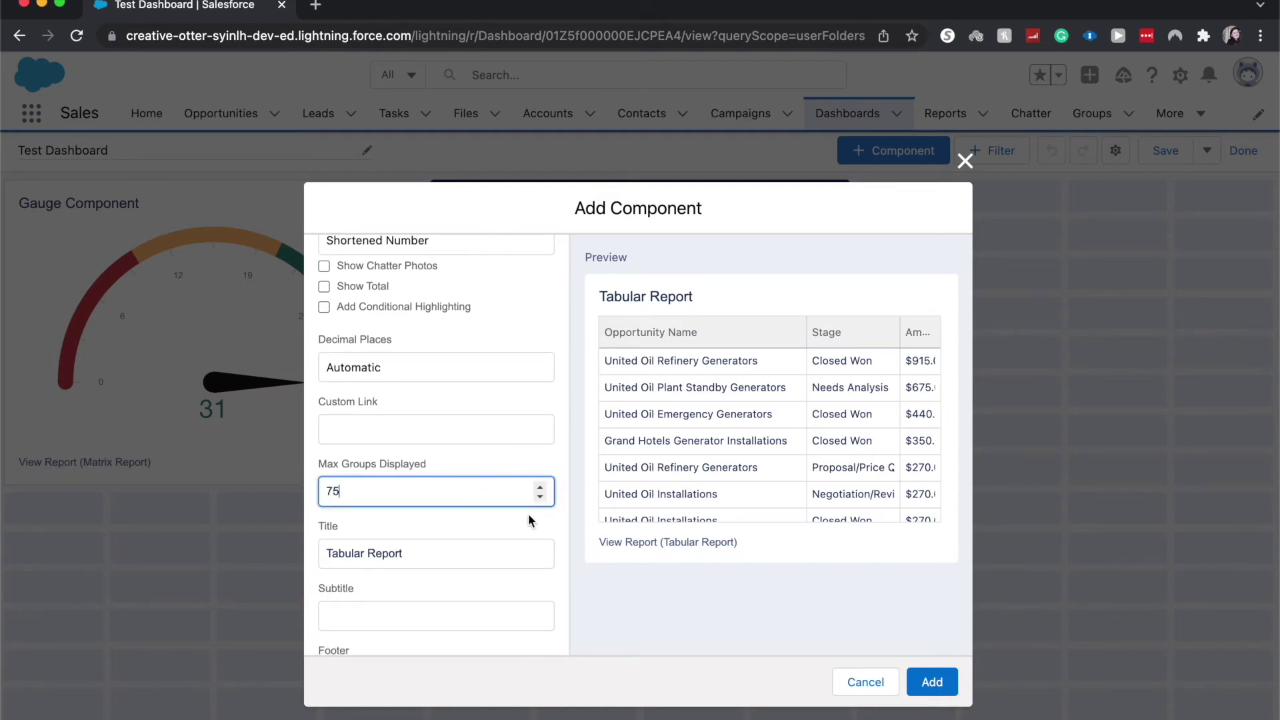
scroll(528, 517, "down", 1)
left_click(488, 586)
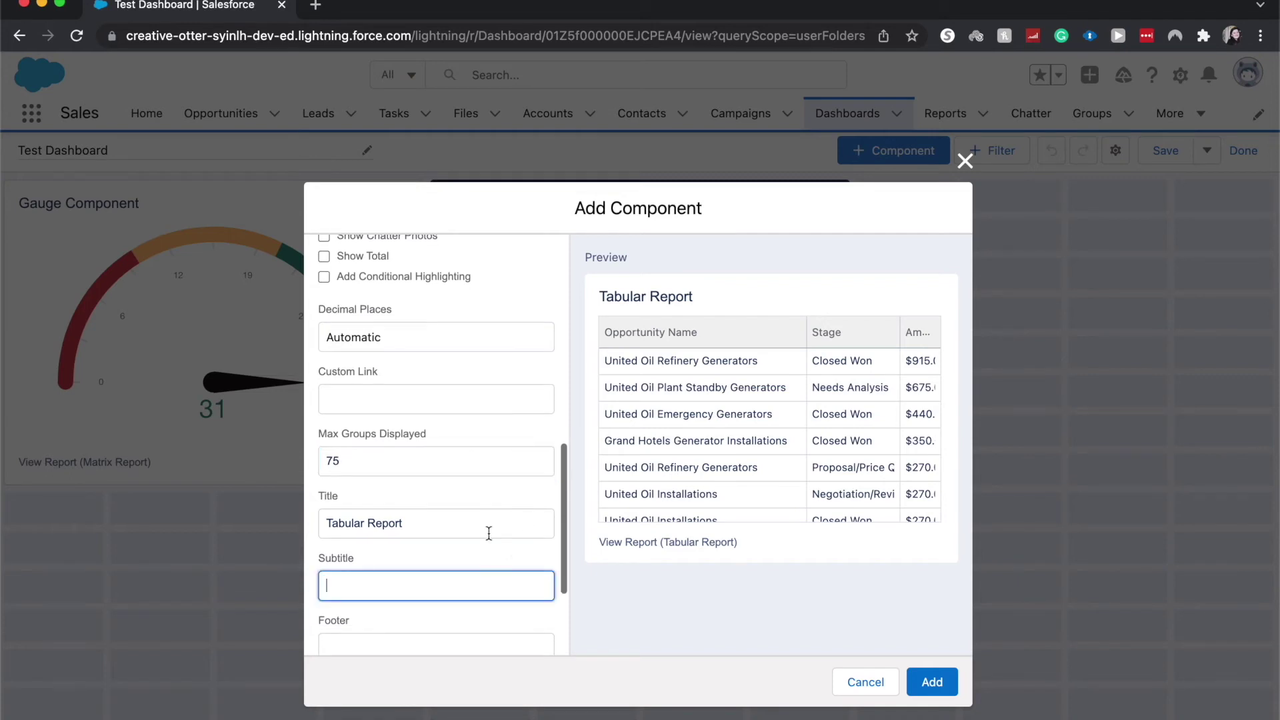
Step: Retitle the component from 'Tabular Report' to 'Top opportunities'
left_click(488, 524)
left_click_drag(482, 523, 327, 523)
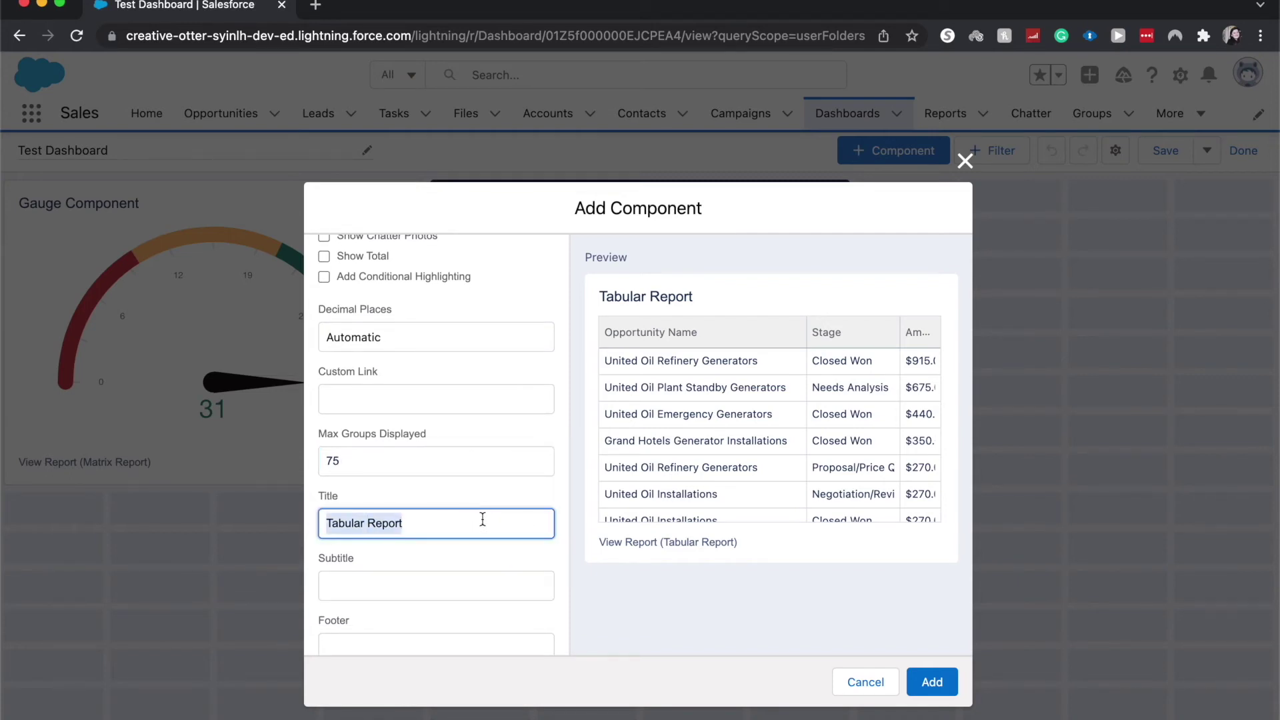
type("Top")
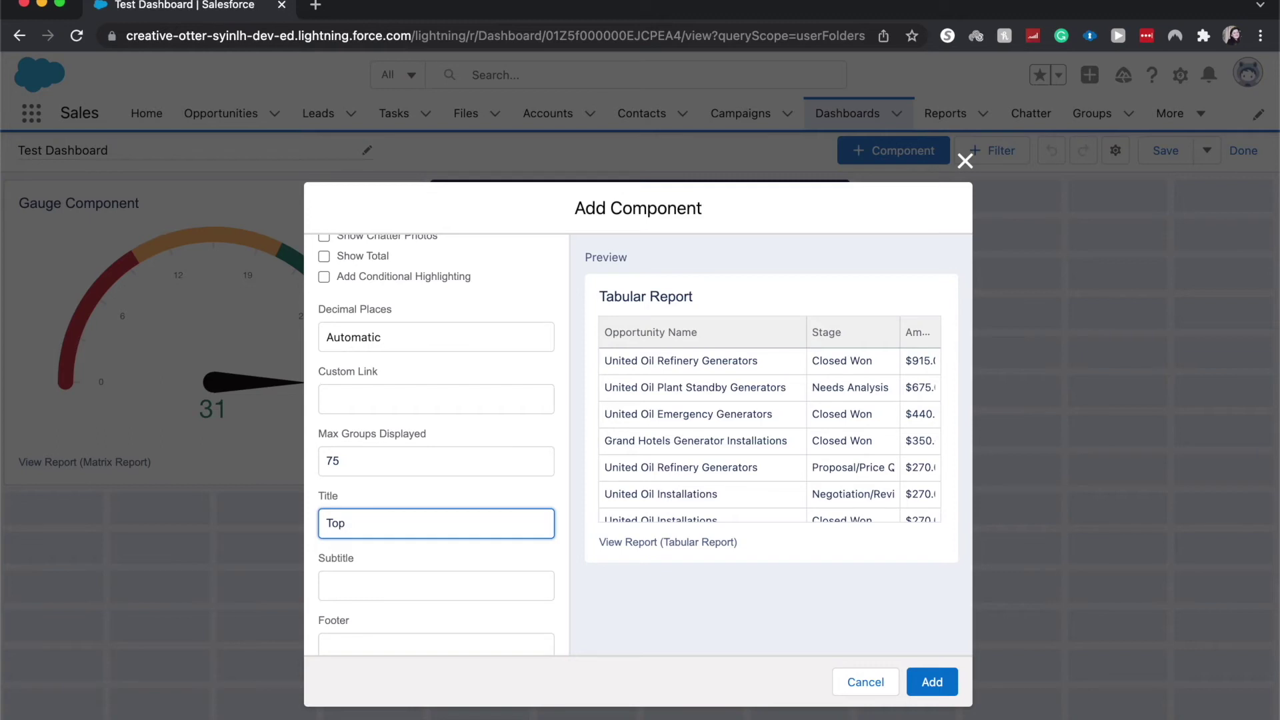
type(" opp")
type("ortunities")
scroll(480, 580, "down", 2)
scroll(473, 577, "down", 2)
left_click(474, 579)
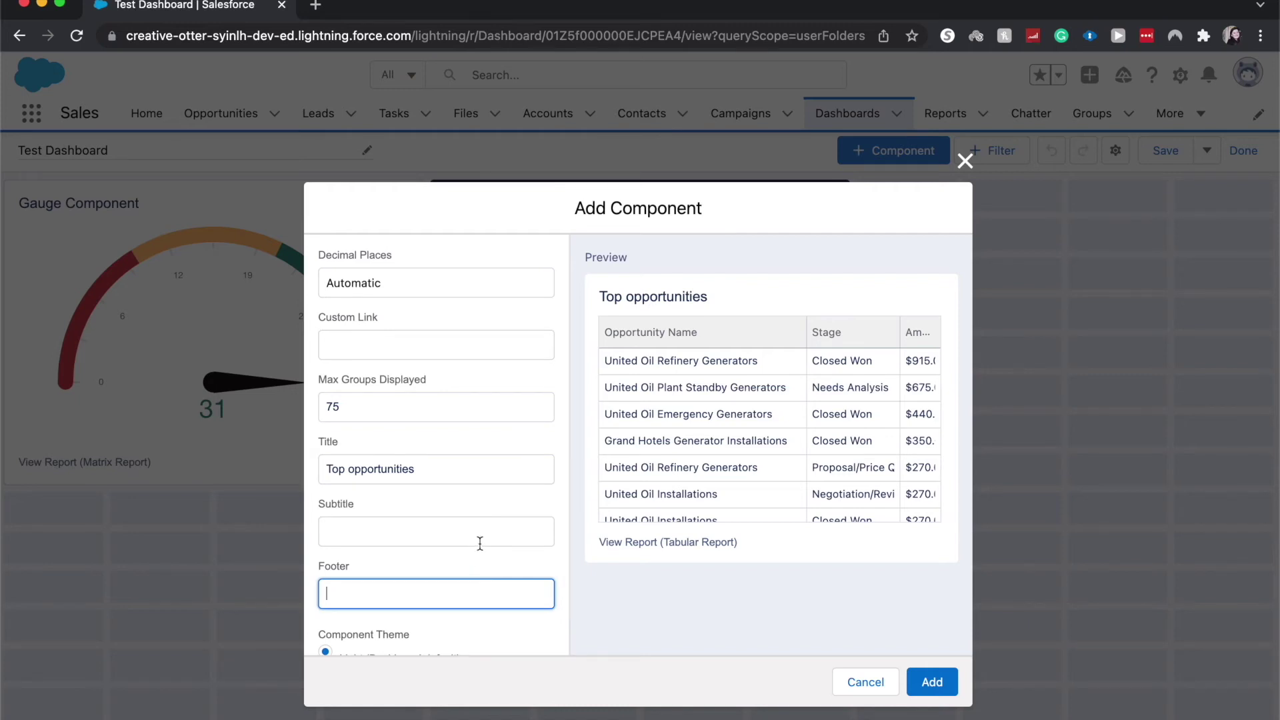
Step: Preview the Dark theme, settle on Light, and add the component to the dashboard
left_click(480, 540)
scroll(478, 543, "down", 2)
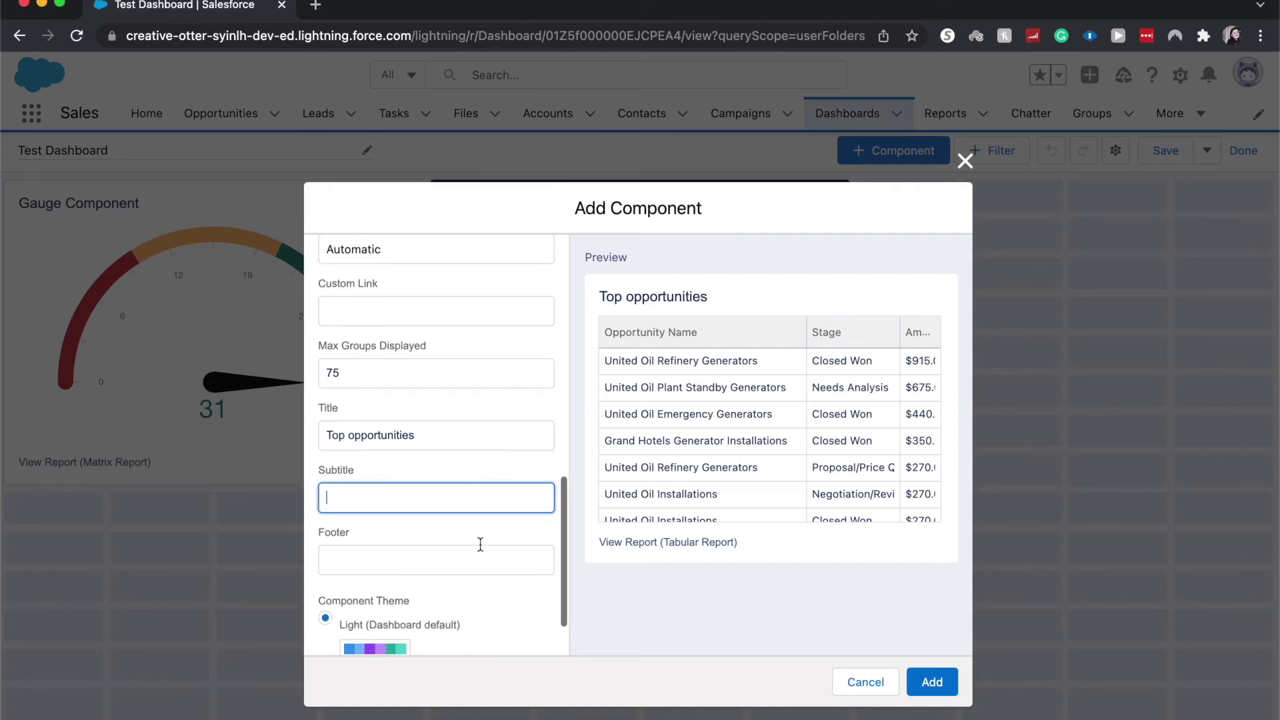
scroll(466, 541, "down", 3)
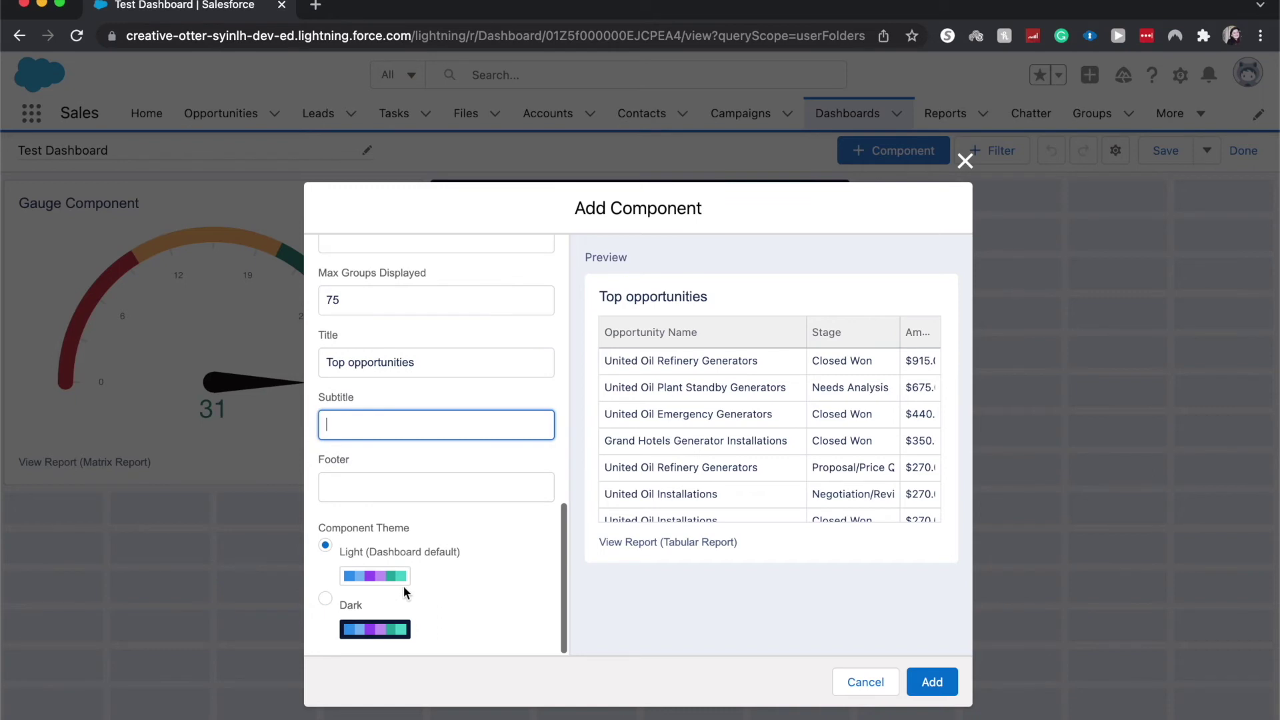
left_click(351, 604)
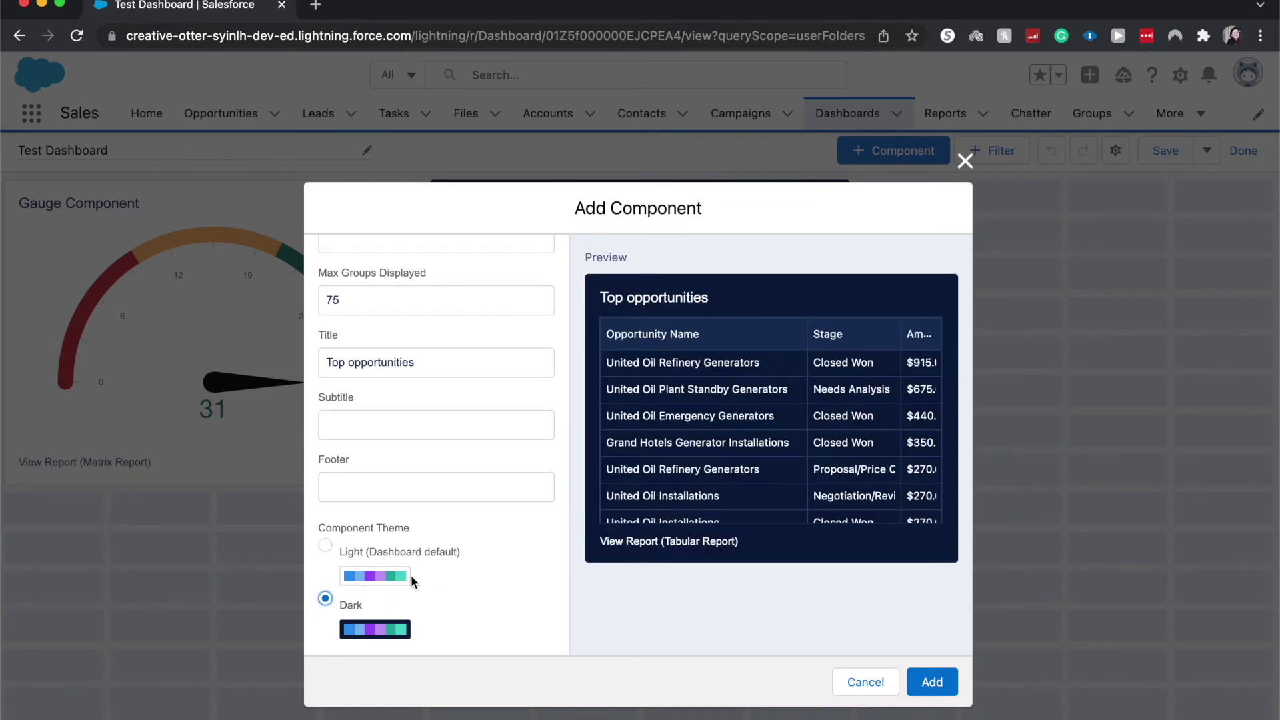
left_click(330, 544)
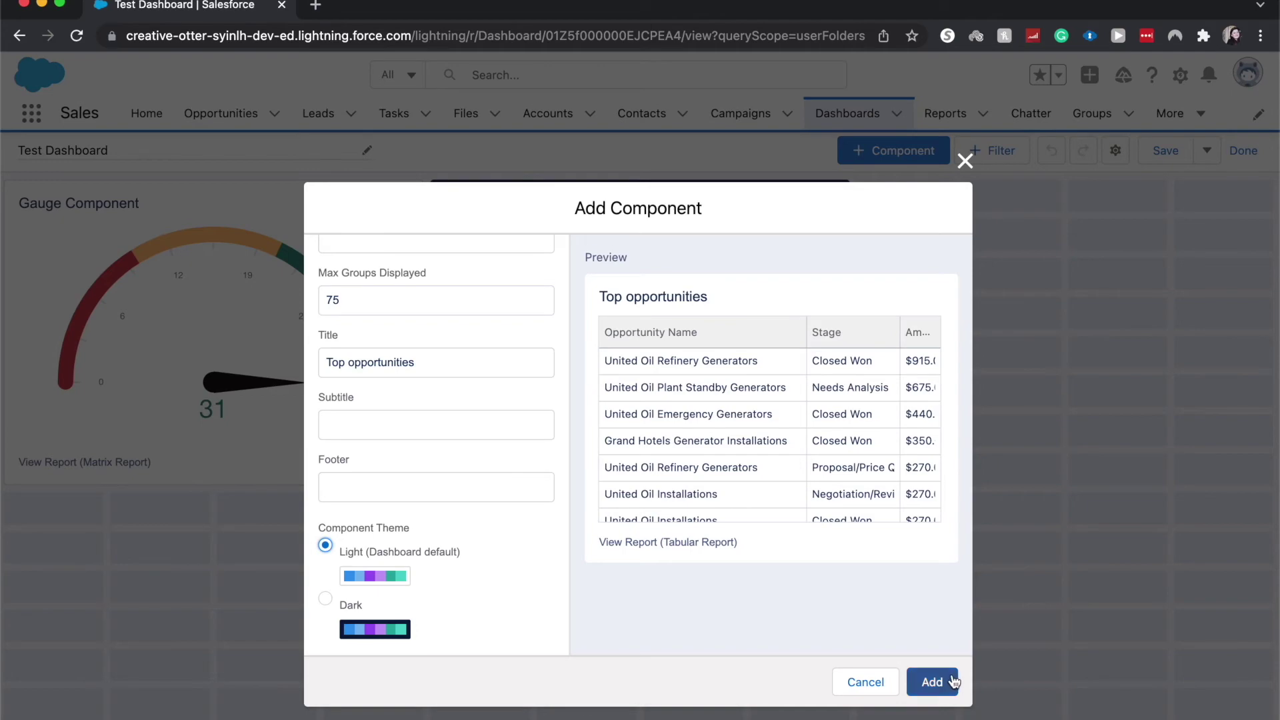
left_click(932, 682)
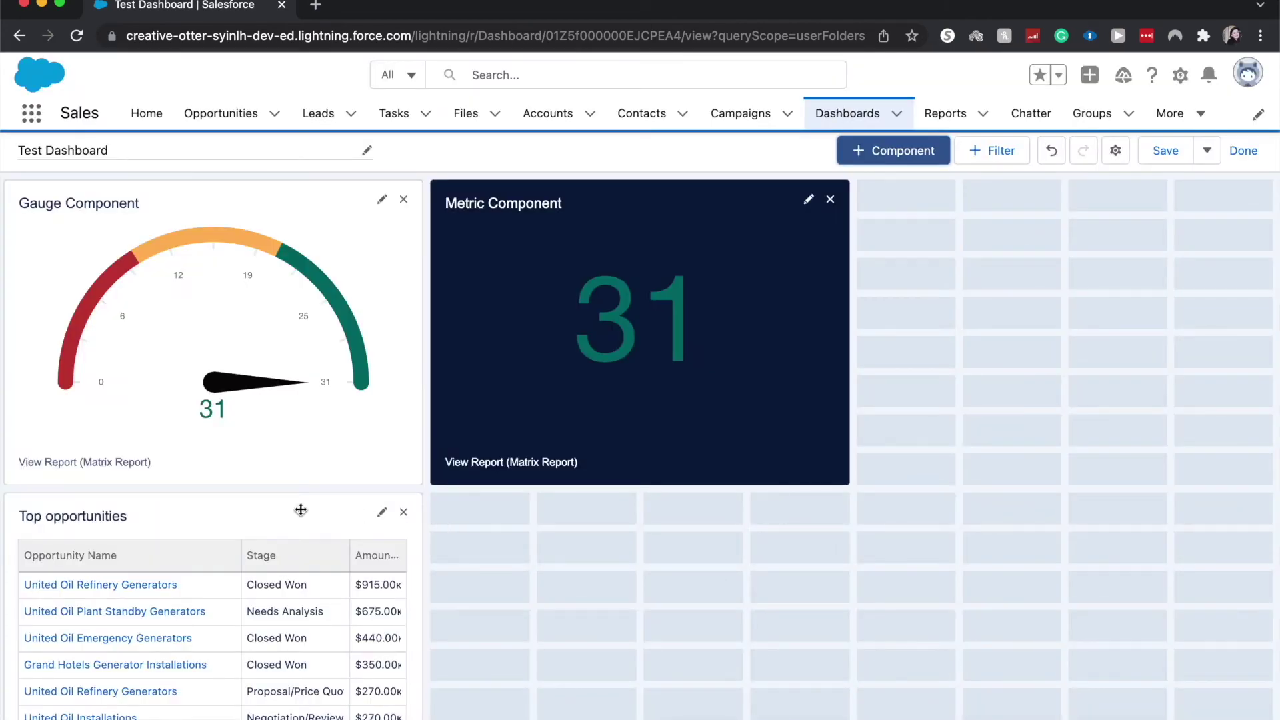
Step: Drag the Top opportunities table into the dashboard's top-right slot
left_click_drag(301, 510, 1211, 288)
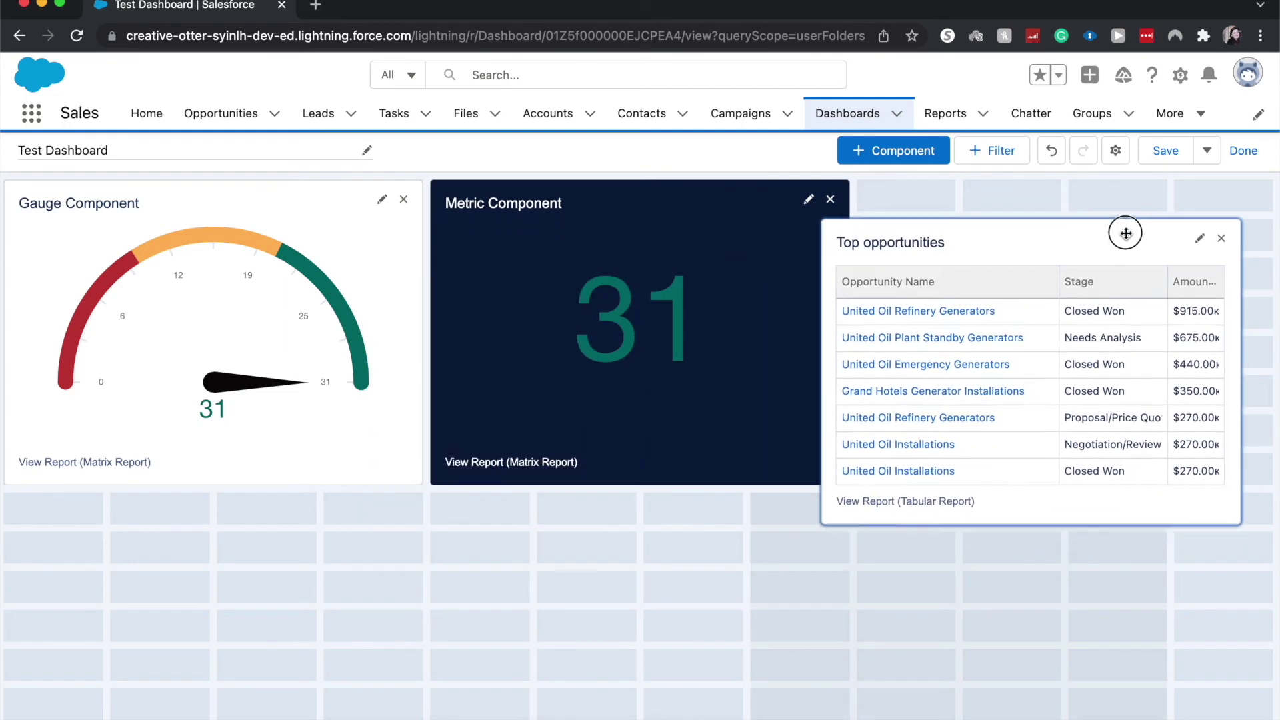
left_click_drag(1211, 288, 1164, 204)
left_click(1130, 552)
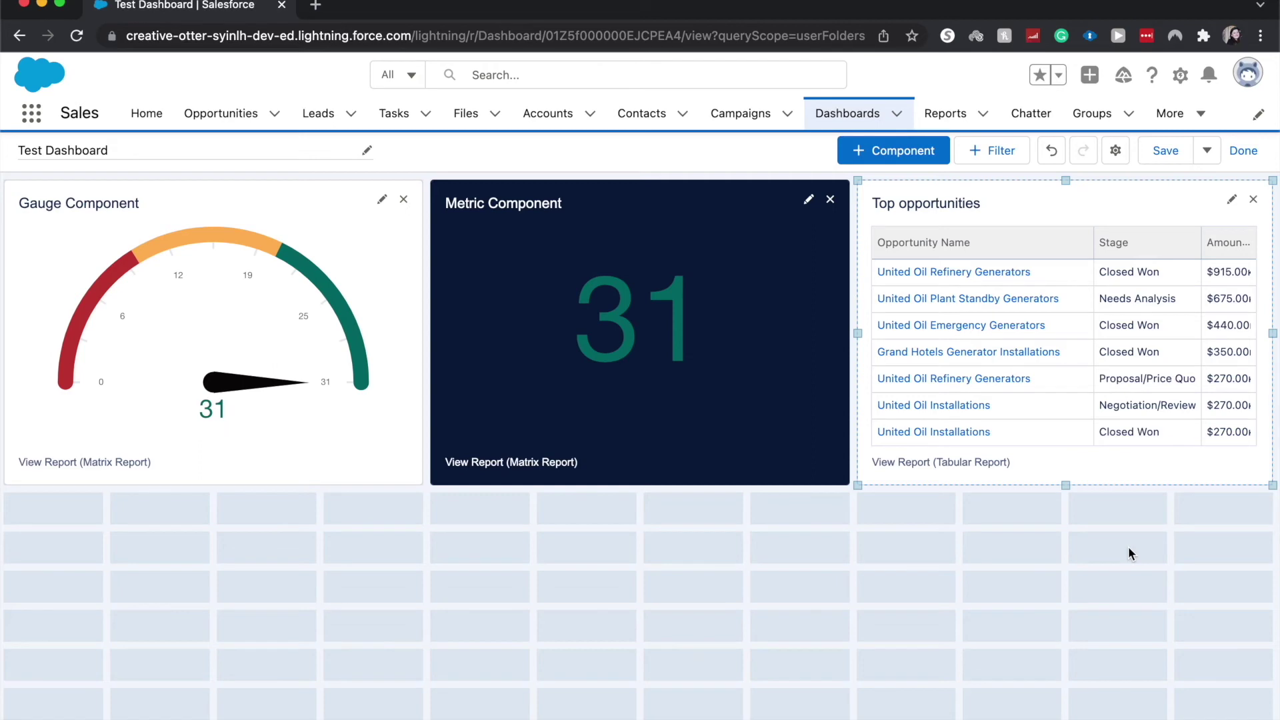
scroll(1057, 342, "down", 1)
scroll(1057, 342, "up", 1)
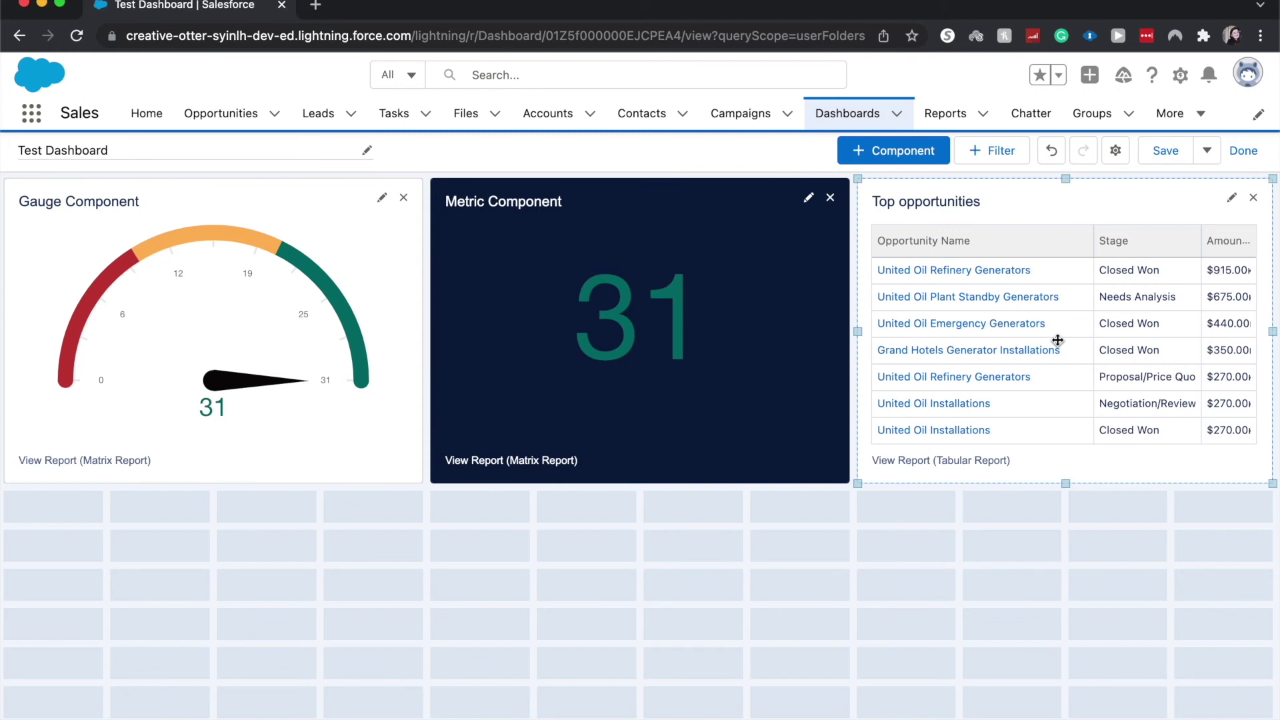
Step: Save the dashboard, exit edit mode, and open then close the Subscribe dropdown
left_click(1165, 150)
left_click(1243, 151)
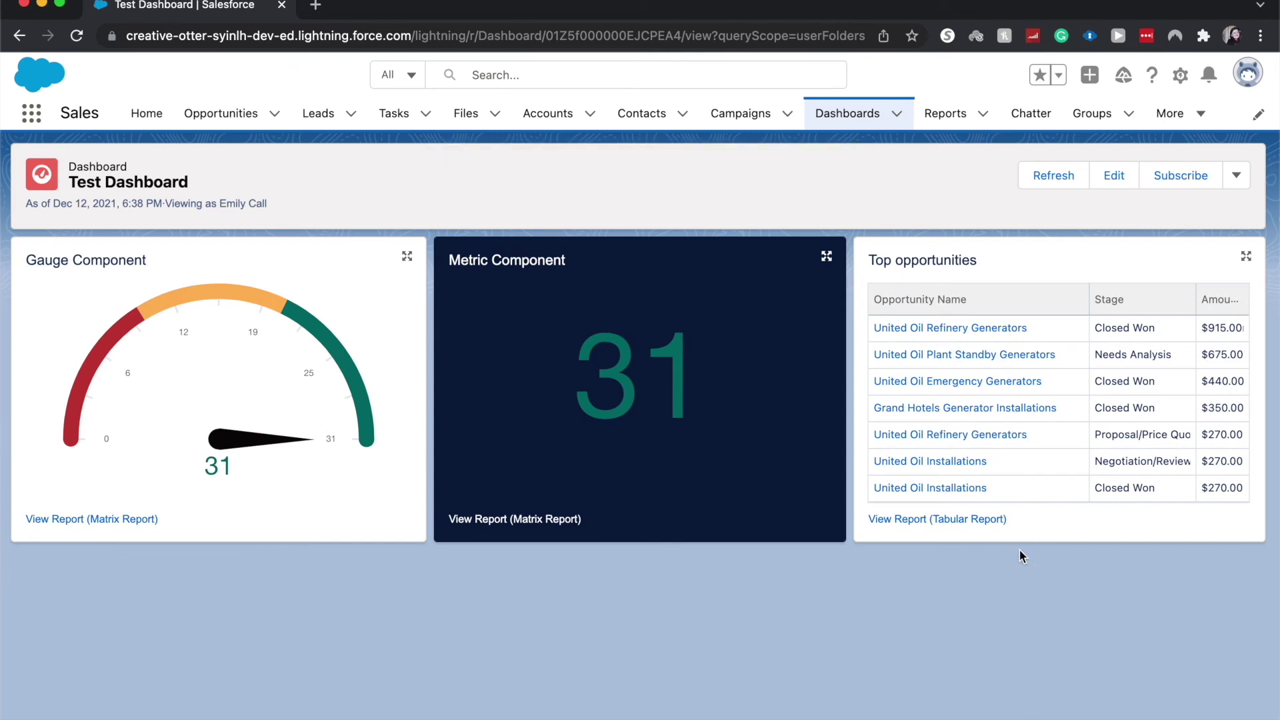
left_click(1236, 175)
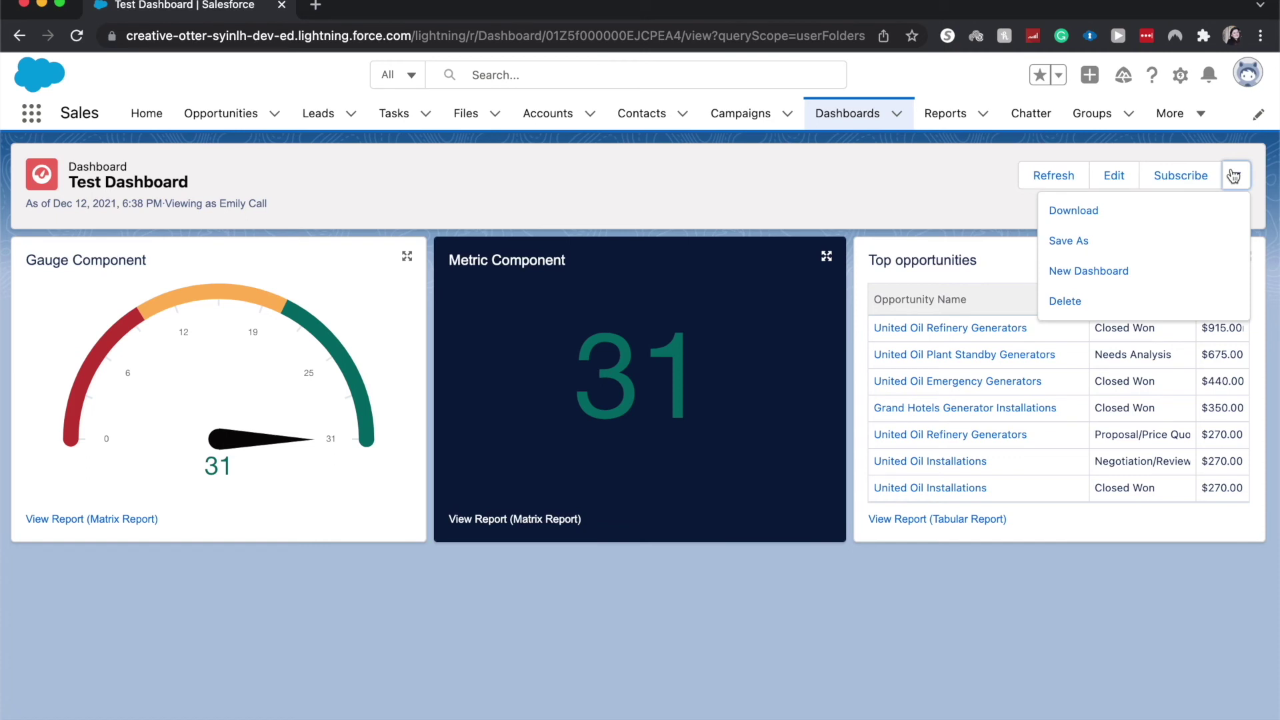
left_click(1087, 553)
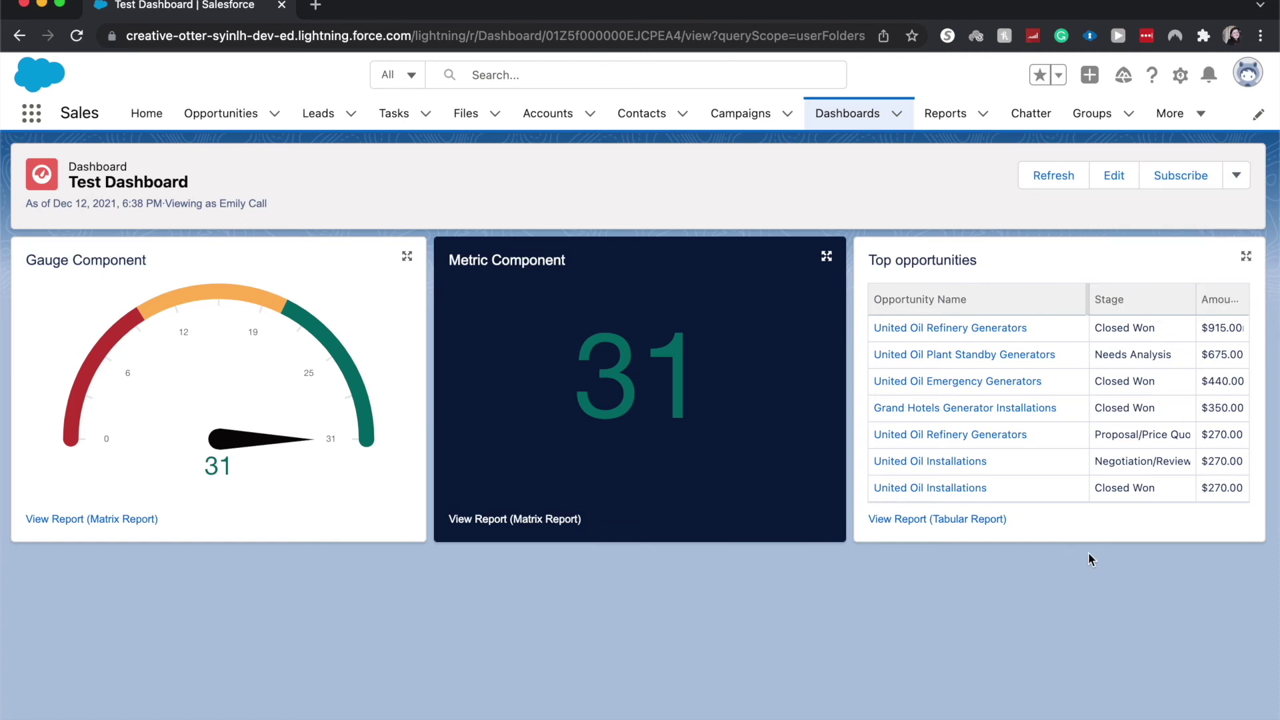
Step: Open the Tabular Report behind the Top opportunities table
left_click(978, 520)
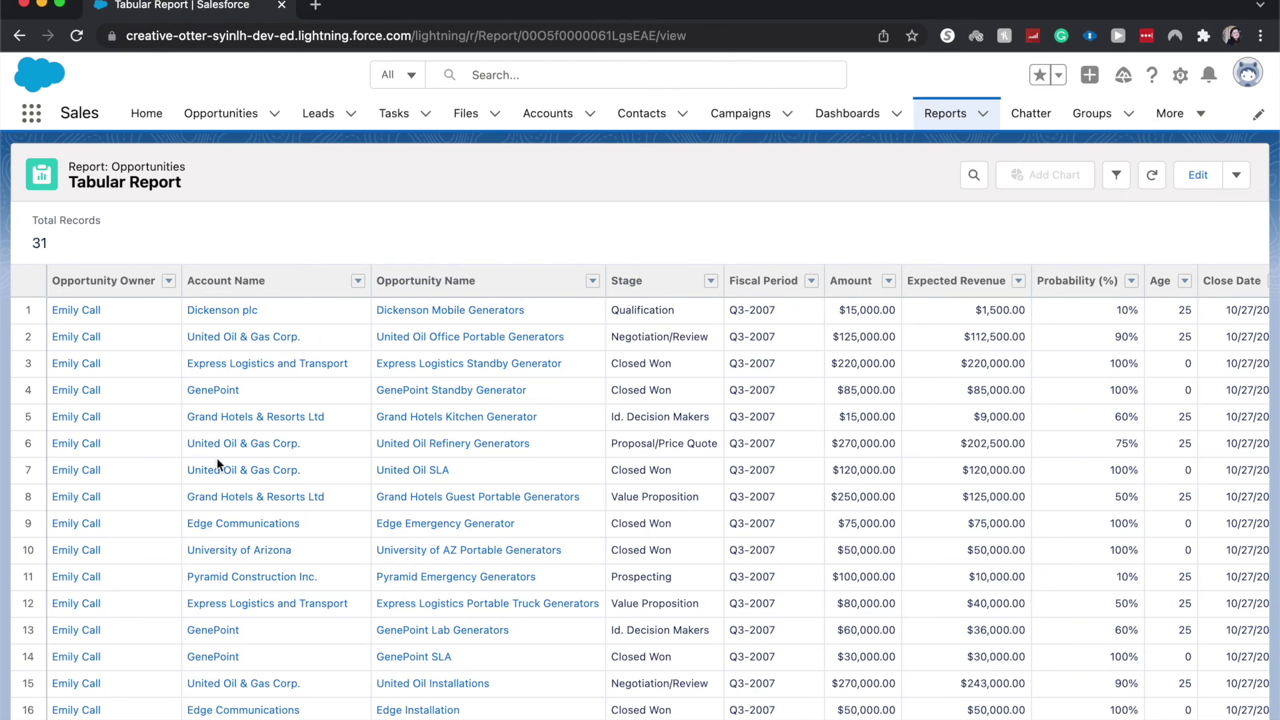
scroll(338, 350, "down", 5)
scroll(339, 350, "down", 3)
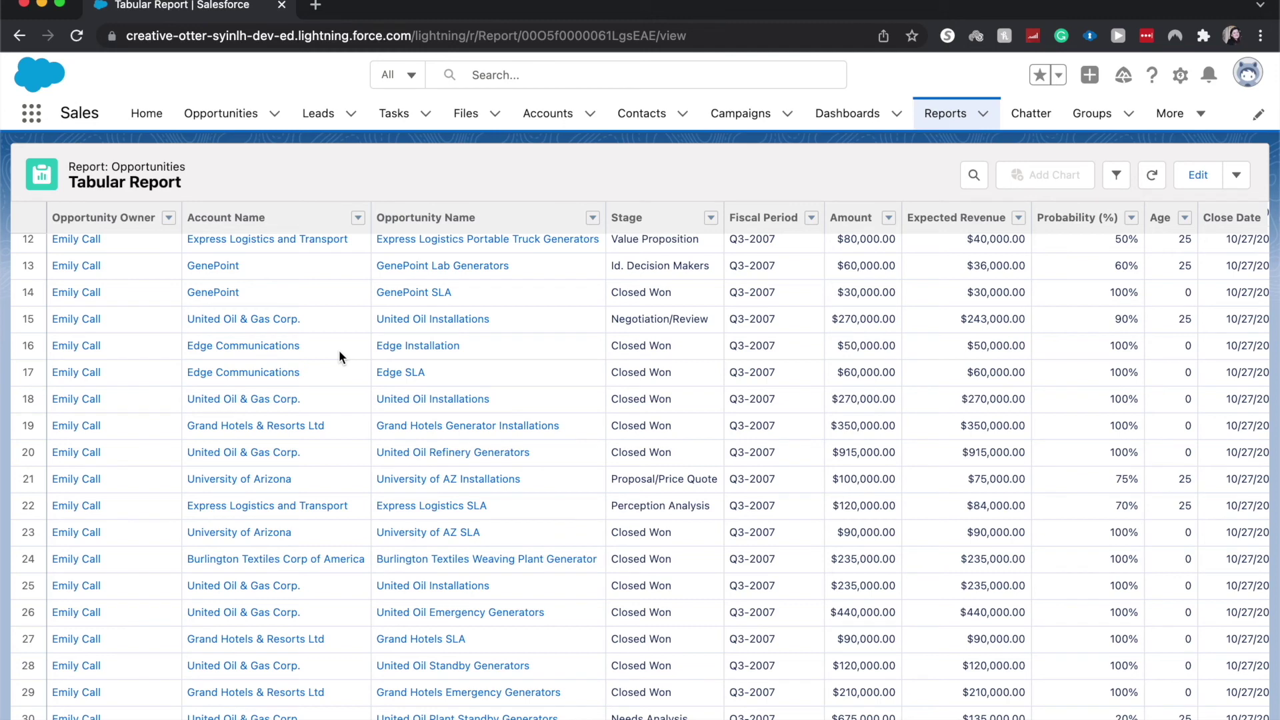
Step: Return to the dashboard, view United Oil Emergency Generators, then go back
left_click(19, 34)
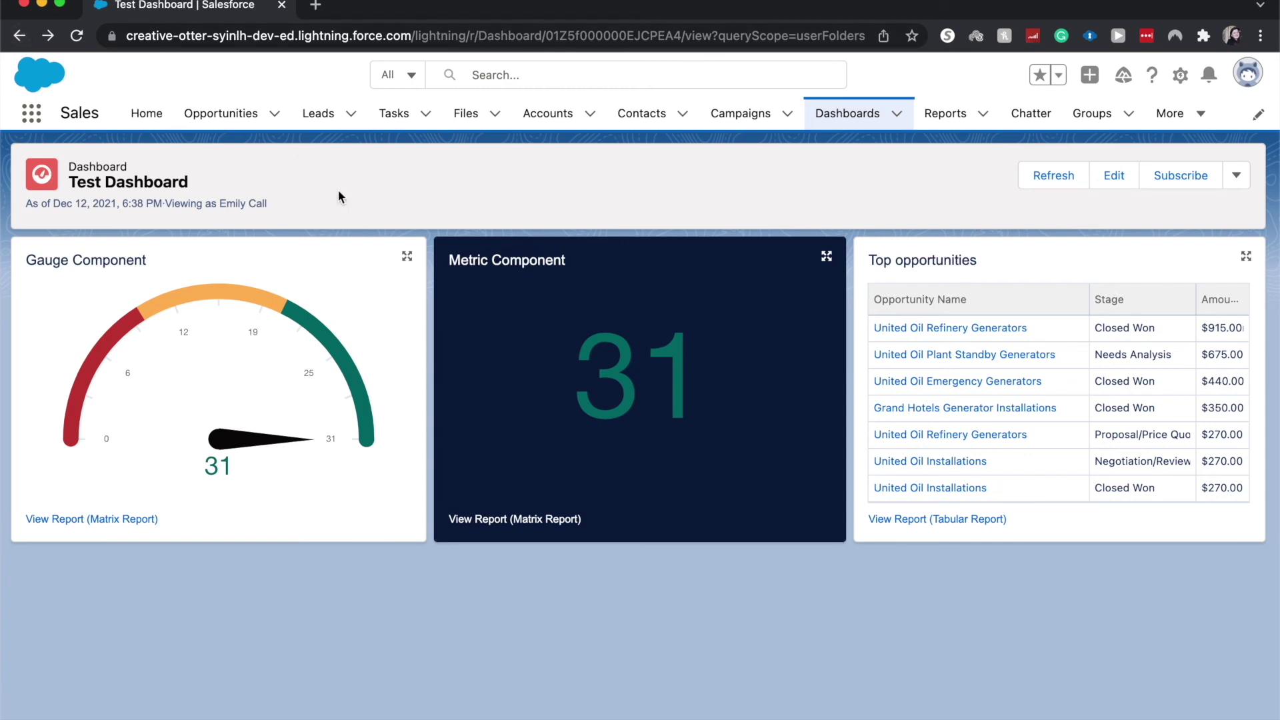
left_click(905, 381)
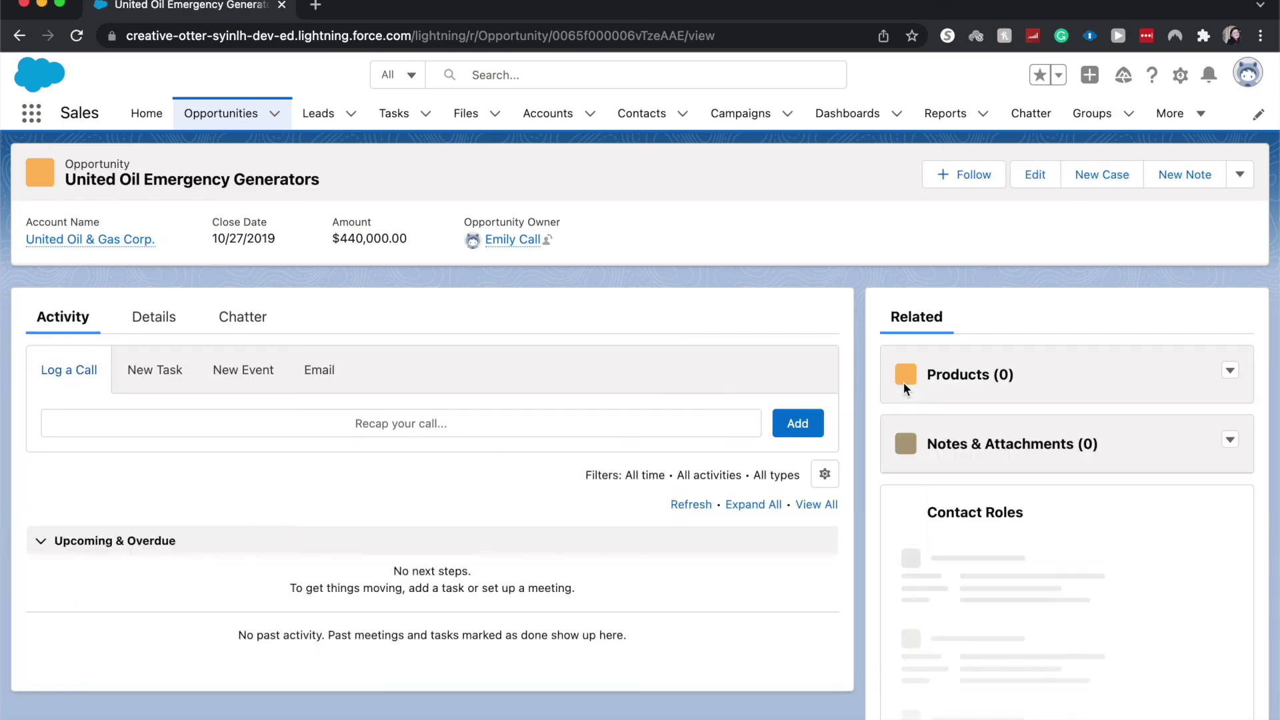
key("alt+Left")
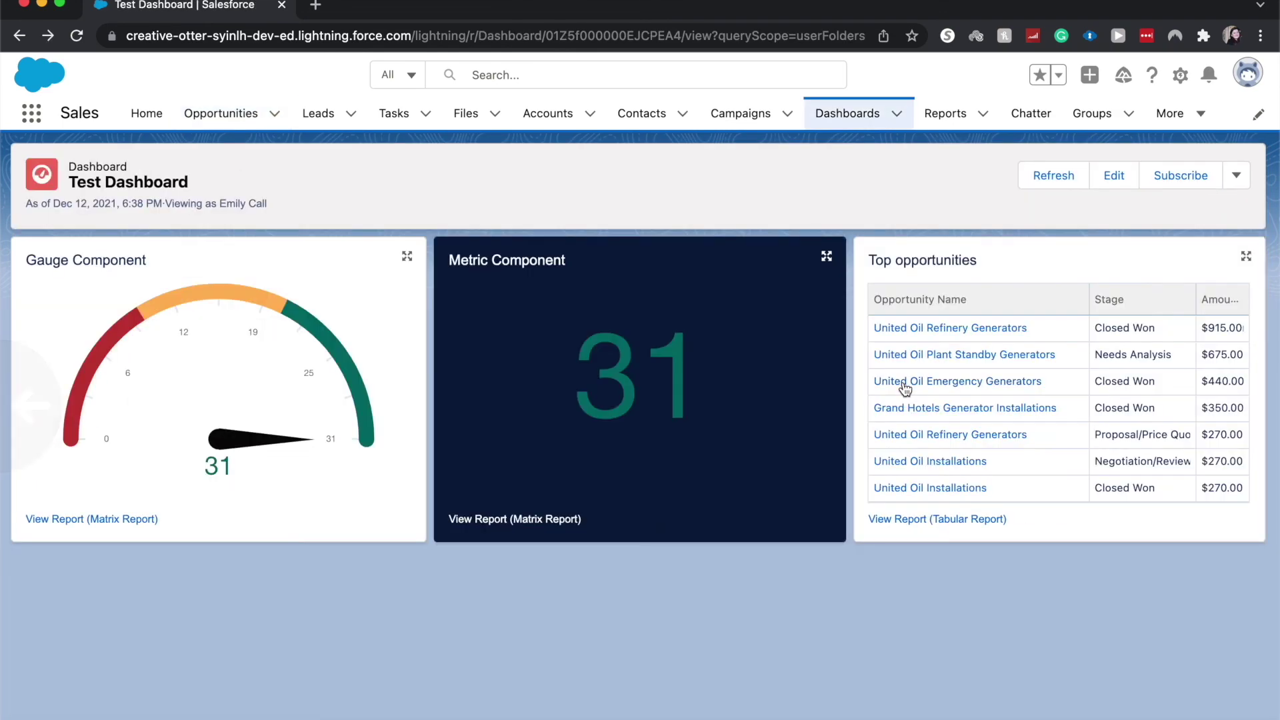